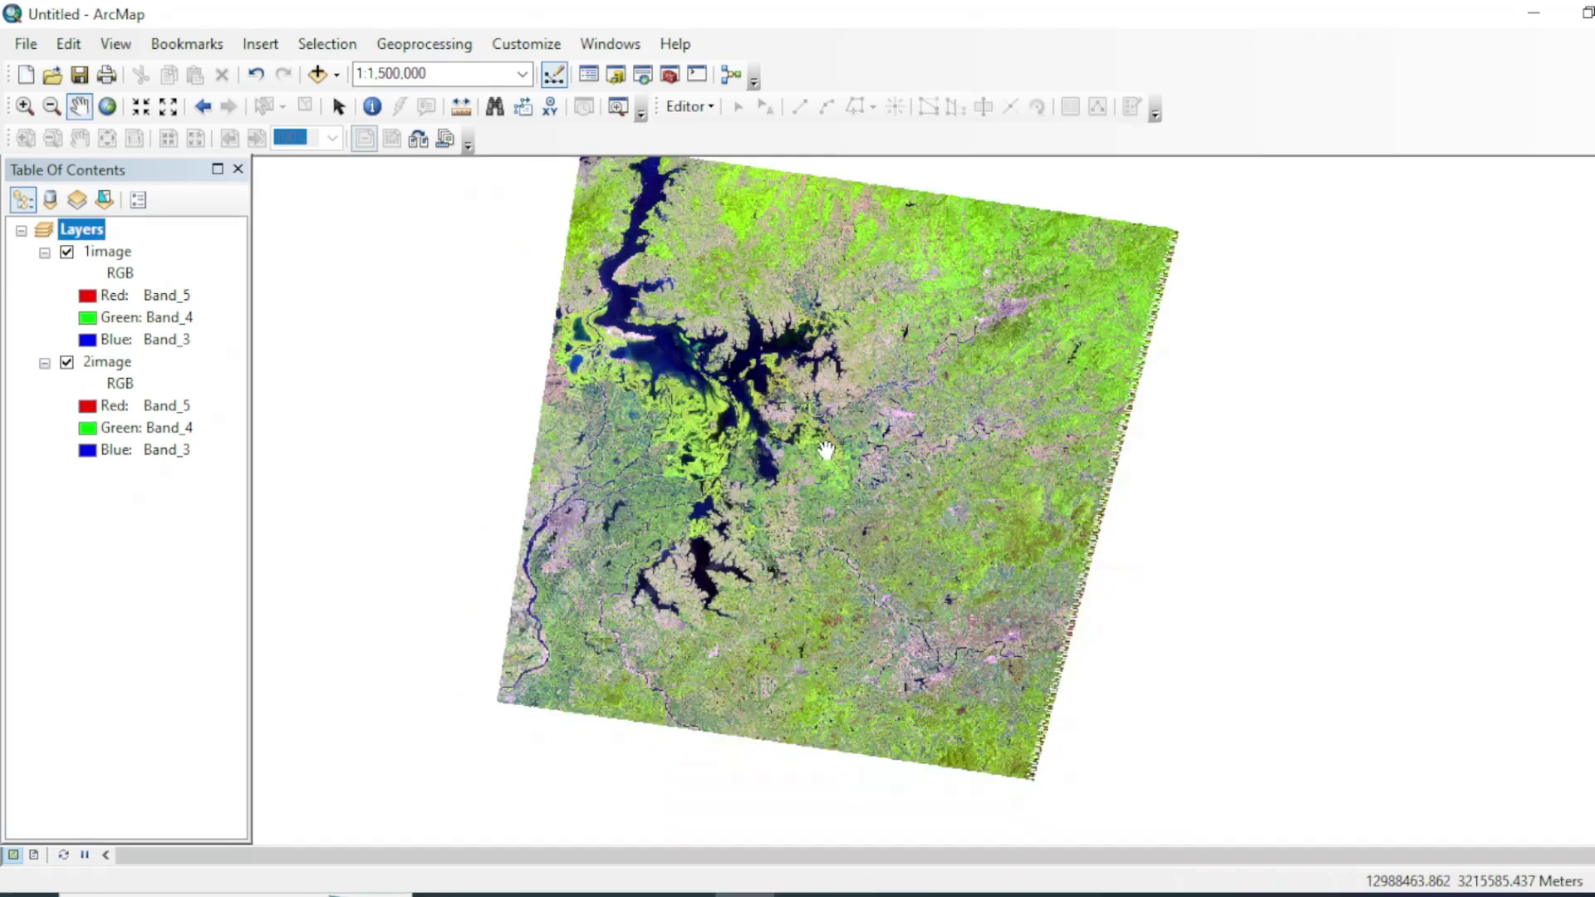
# Step: Hide and redisplay the 1image layer to examine how it overlaps with 2image
pyautogui.moveTo(824, 453); pyautogui.dragTo(821, 488)
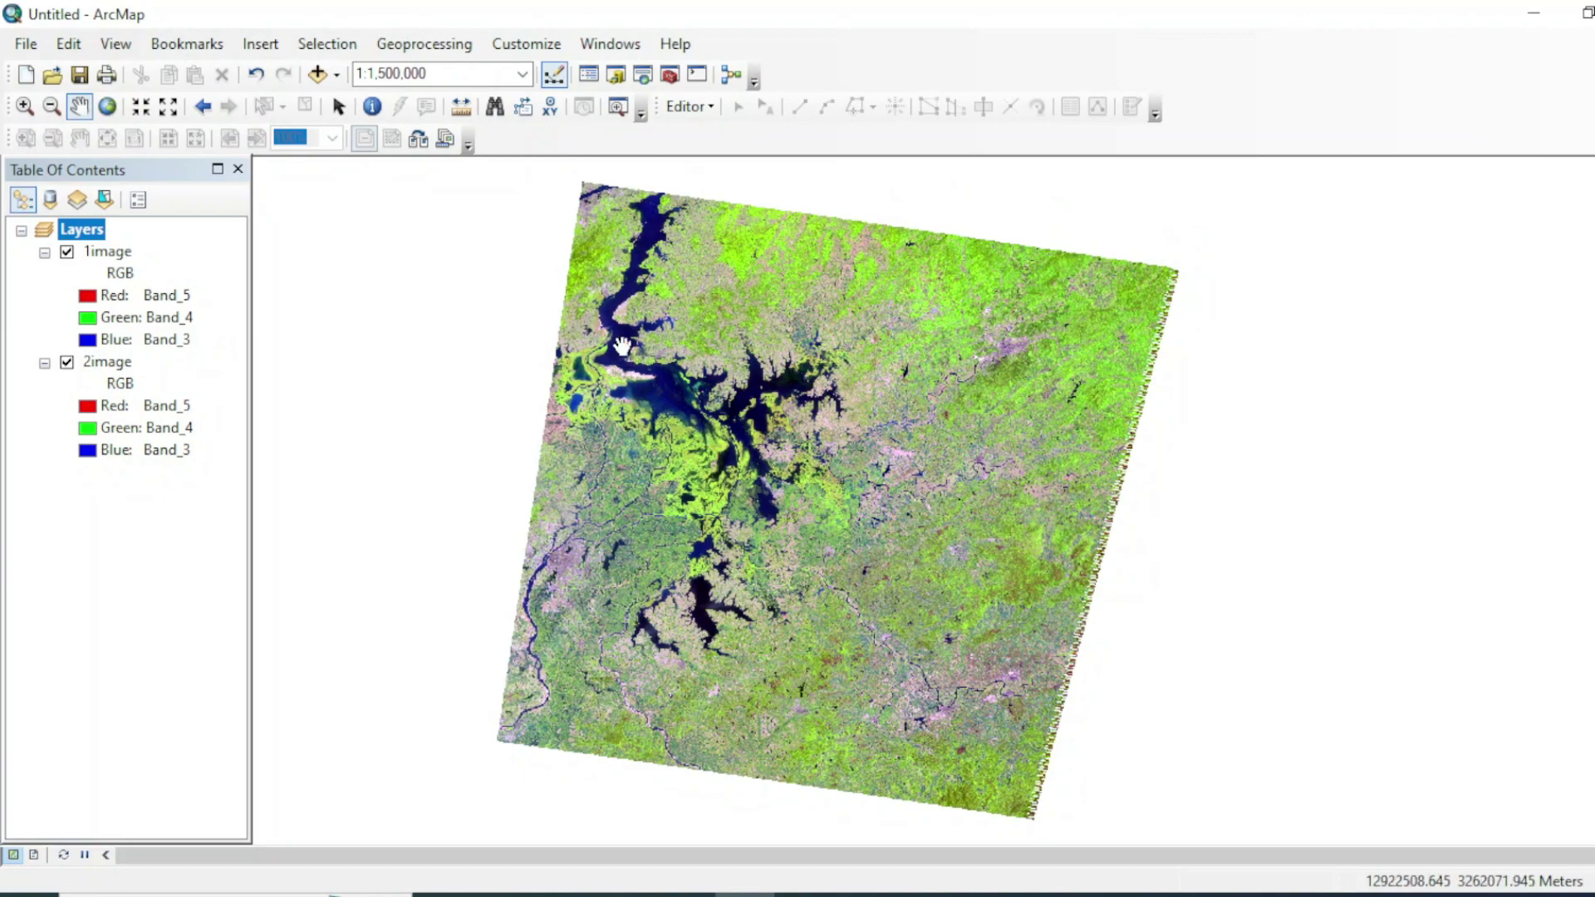
pyautogui.moveTo(688, 342); pyautogui.dragTo(681, 348)
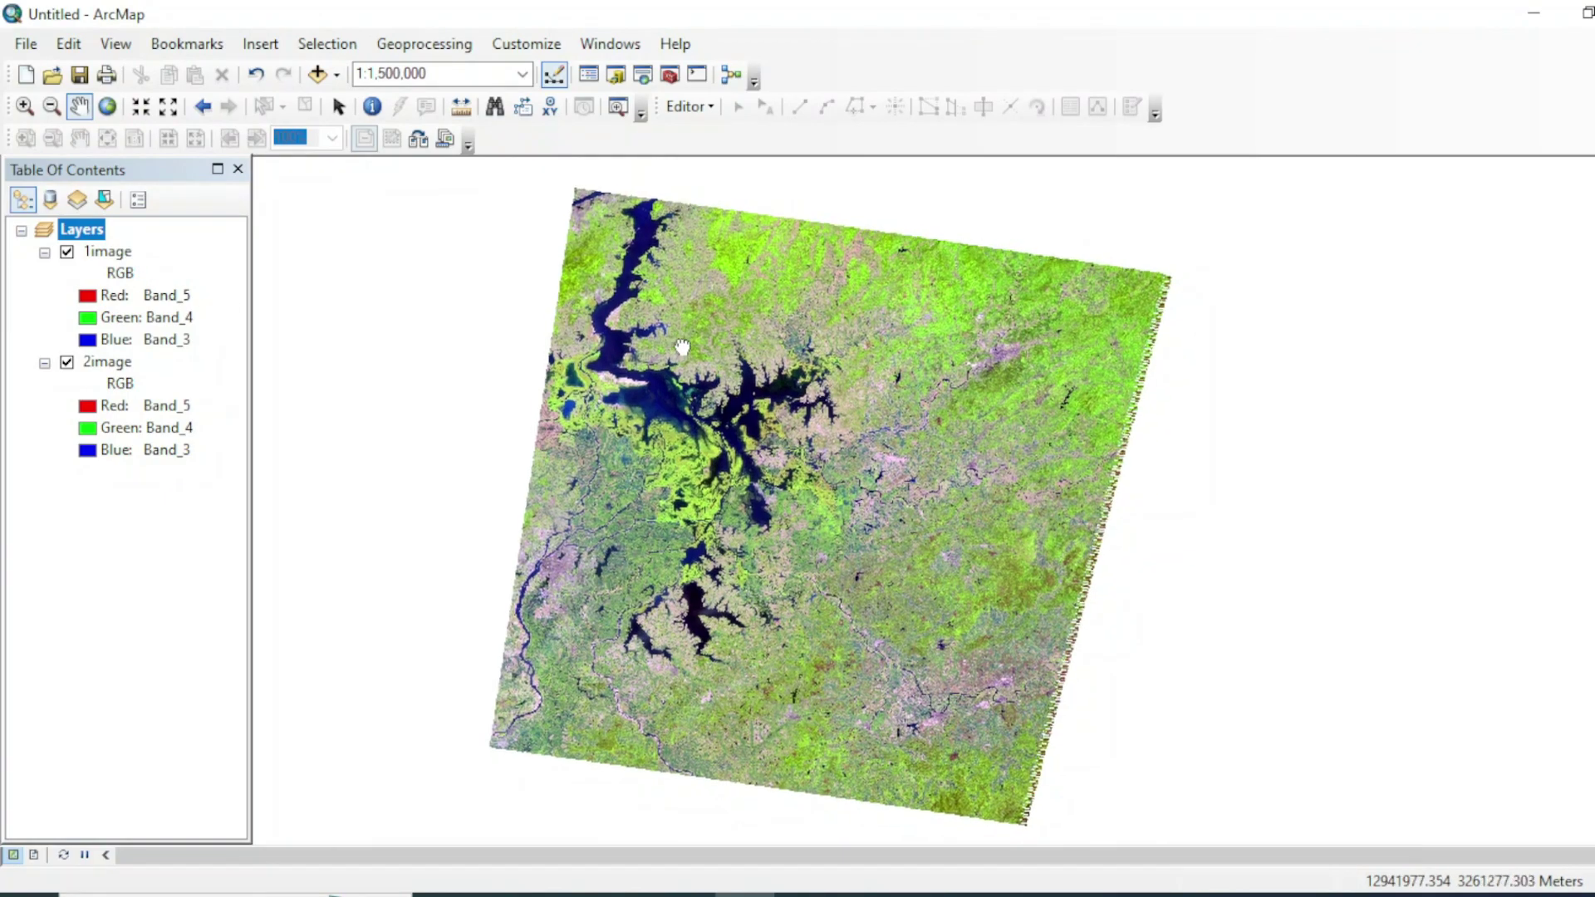
pyautogui.click(66, 253)
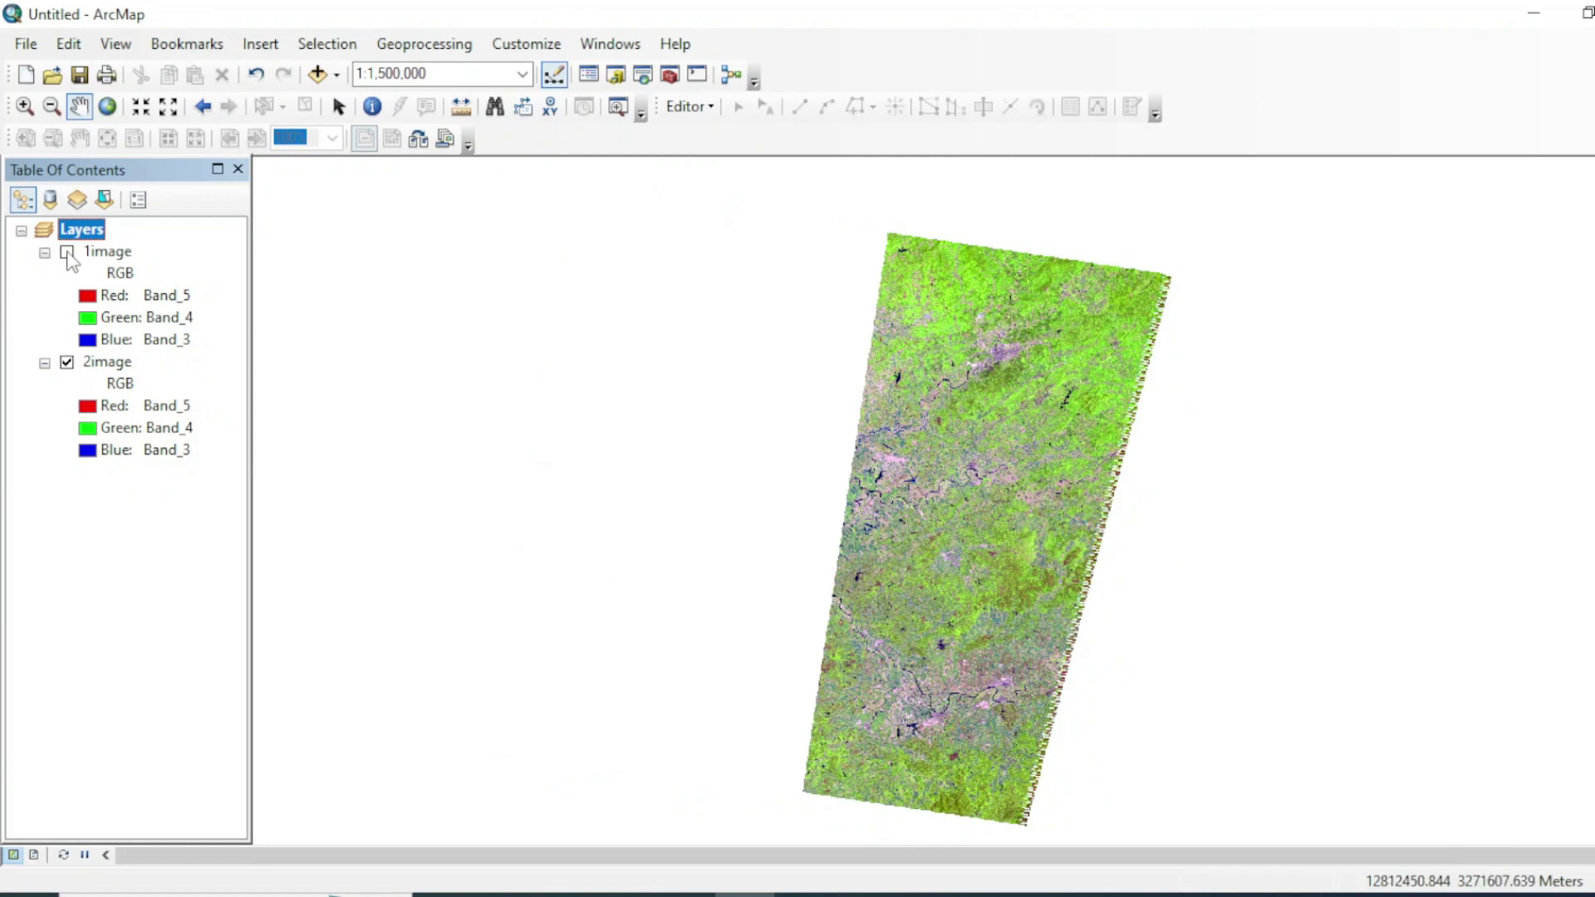
pyautogui.click(66, 253)
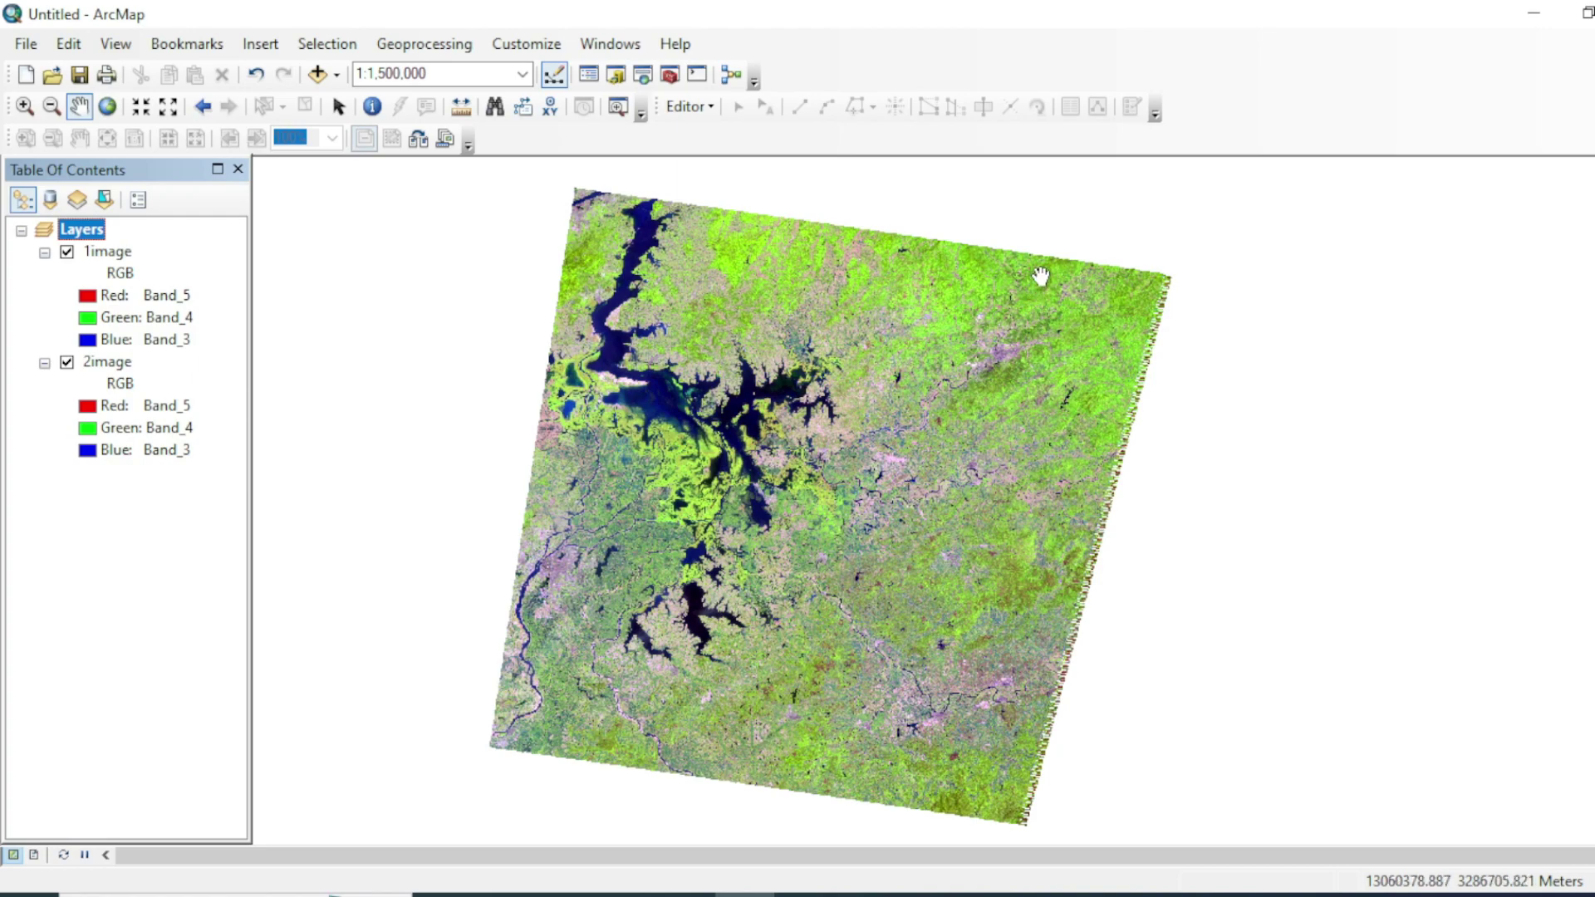
pyautogui.moveTo(1033, 264); pyautogui.dragTo(1034, 254)
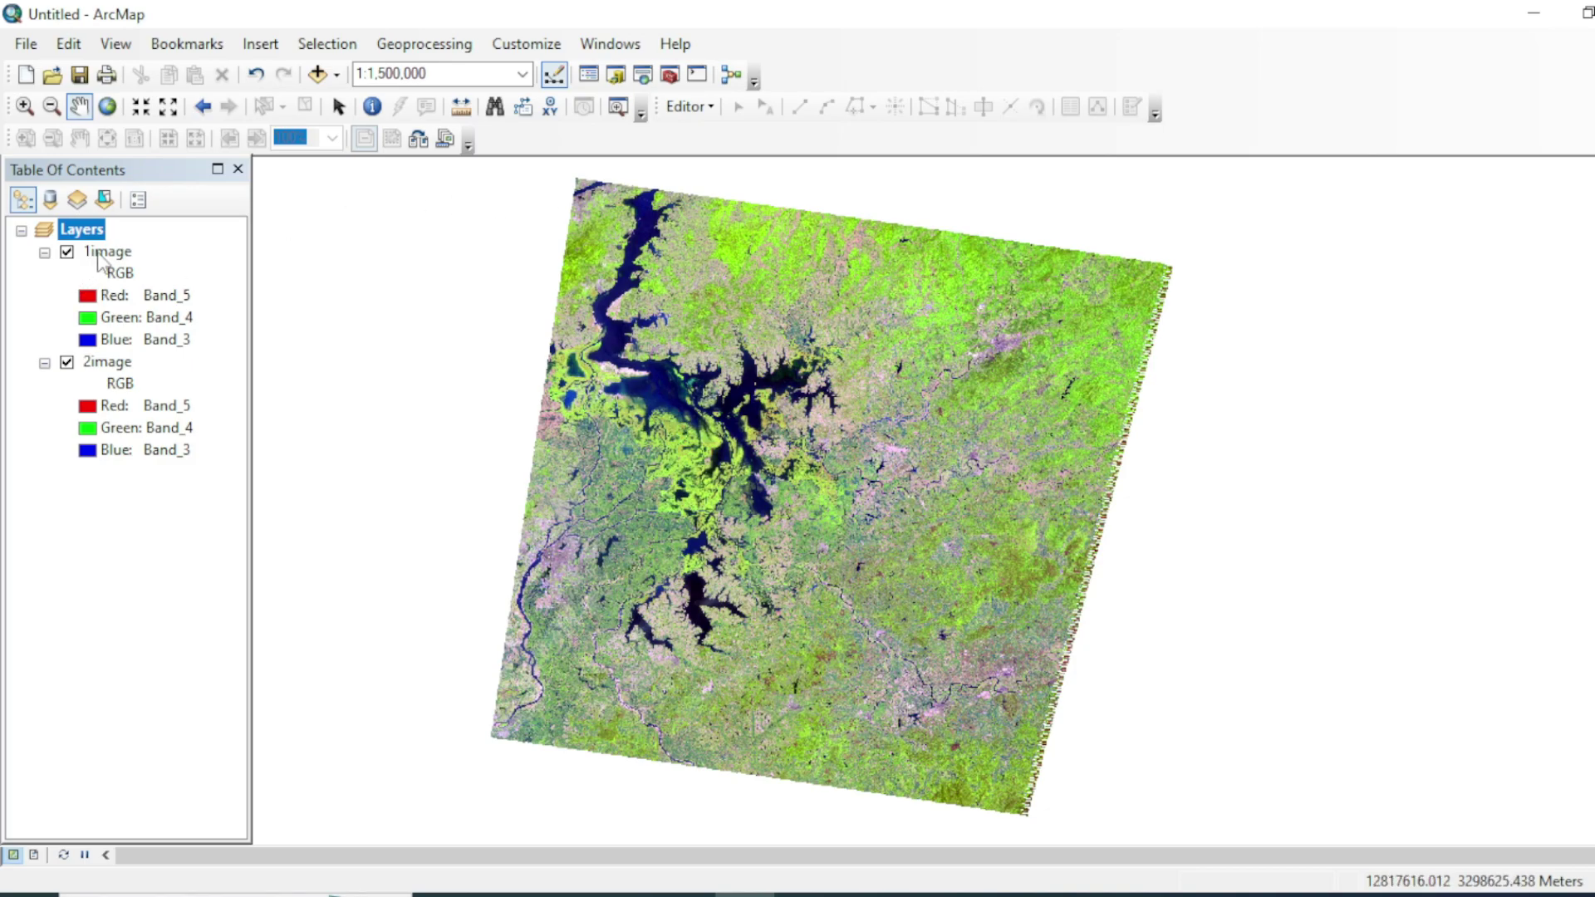
pyautogui.moveTo(937, 438); pyautogui.dragTo(880, 432)
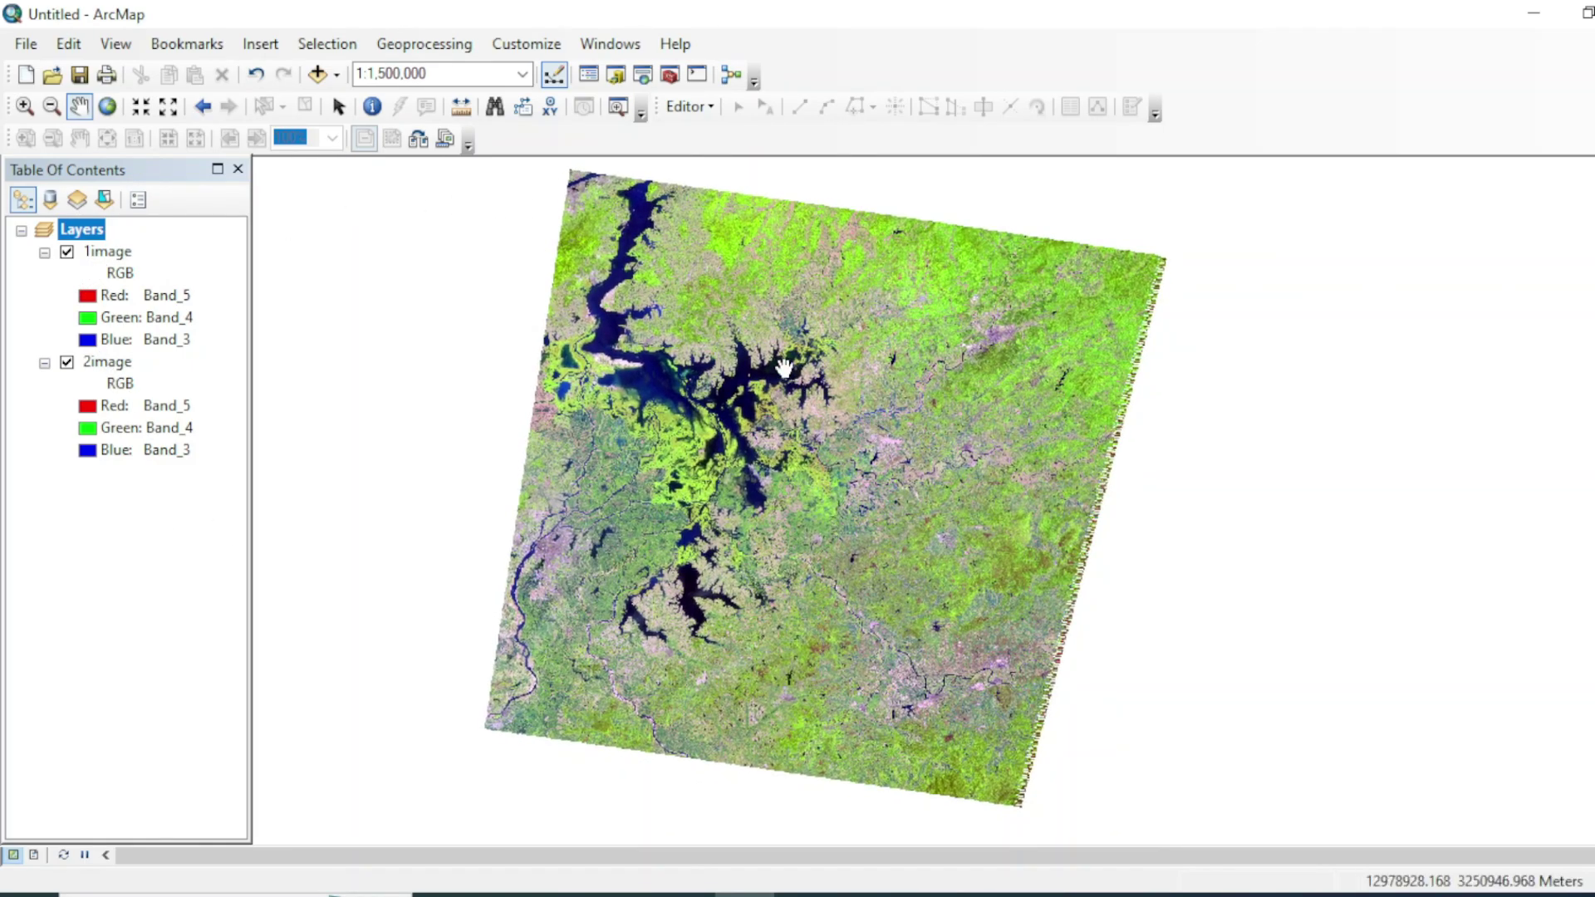
pyautogui.moveTo(783, 370); pyautogui.dragTo(765, 356)
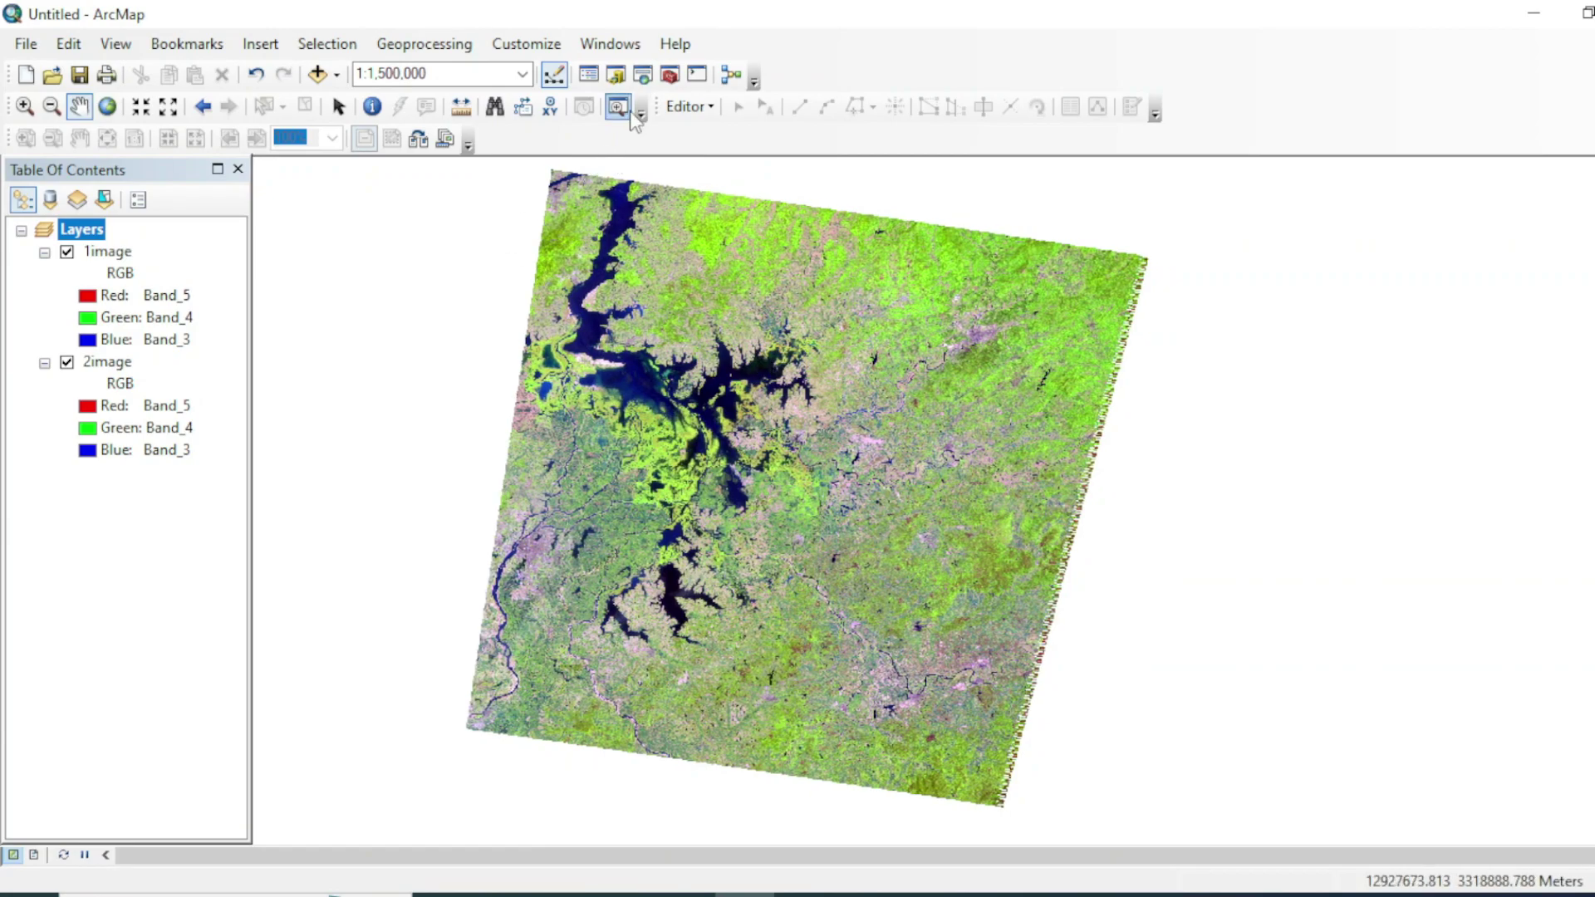
# Step: Open the Mosaic To New Raster tool from the Raster Dataset tools in Data Management
pyautogui.click(671, 75)
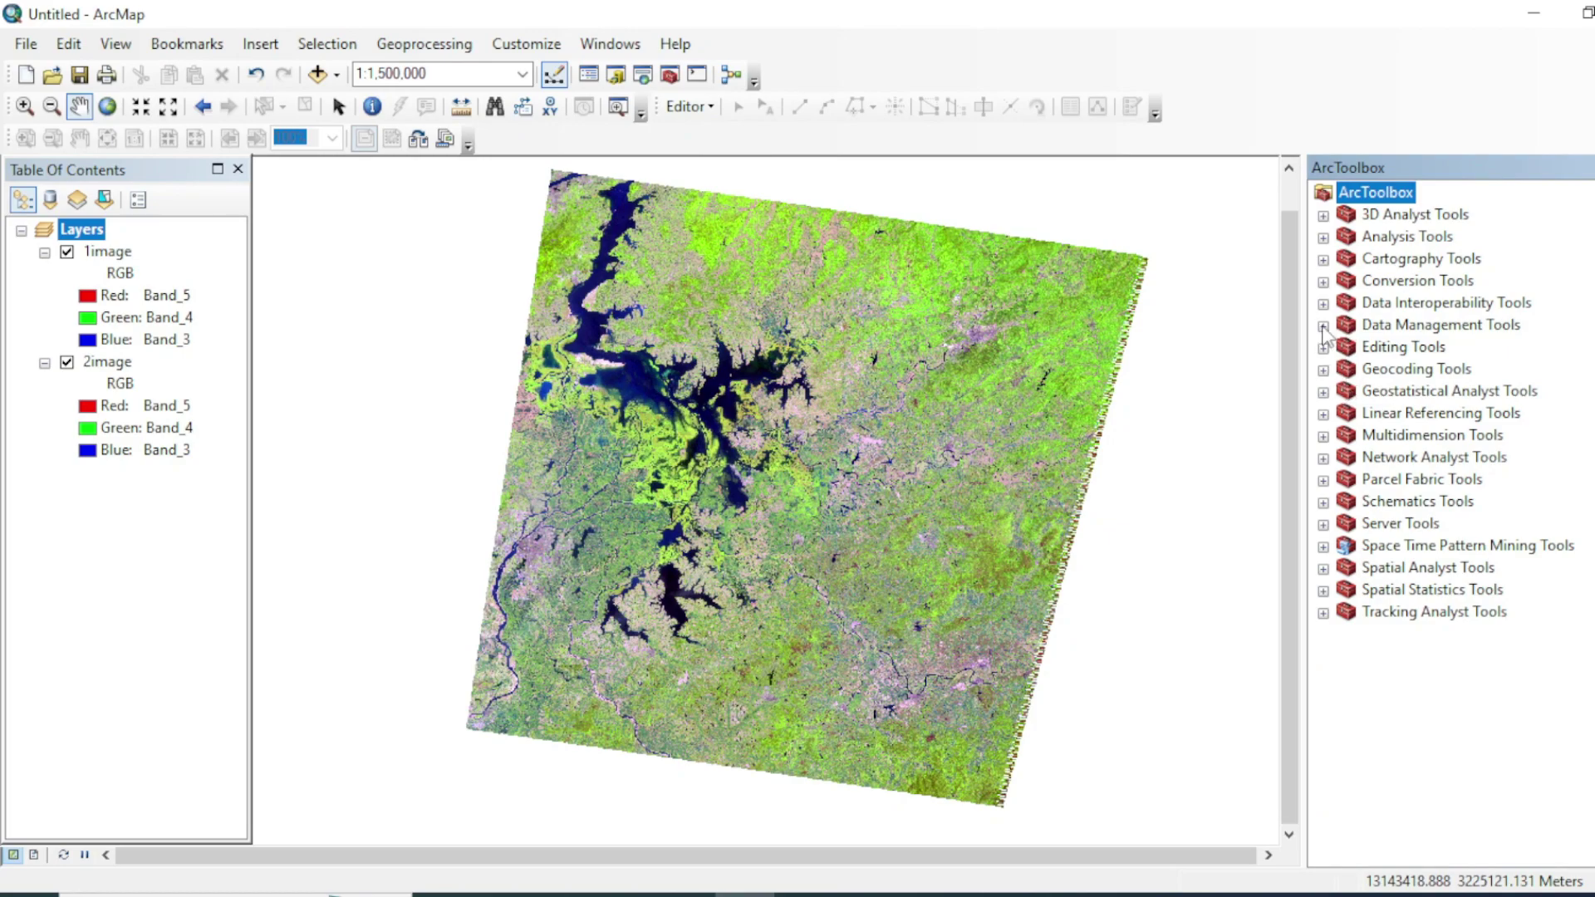
pyautogui.click(1324, 326)
pyautogui.scroll(-1, 1400, 416)
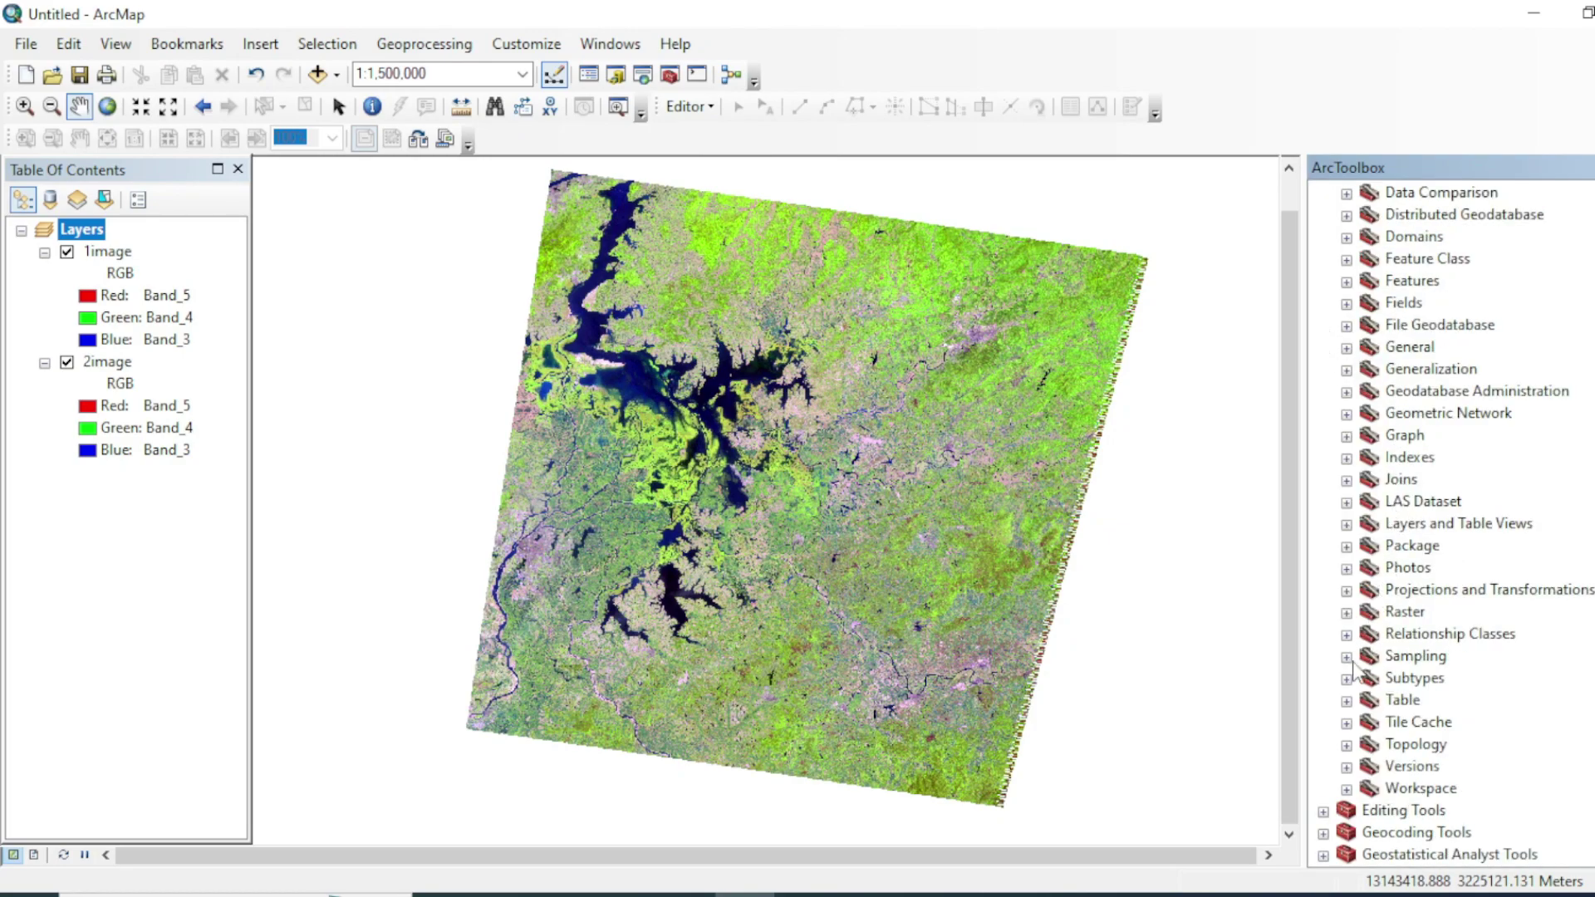
pyautogui.click(1347, 612)
pyautogui.scroll(-1, 1371, 640)
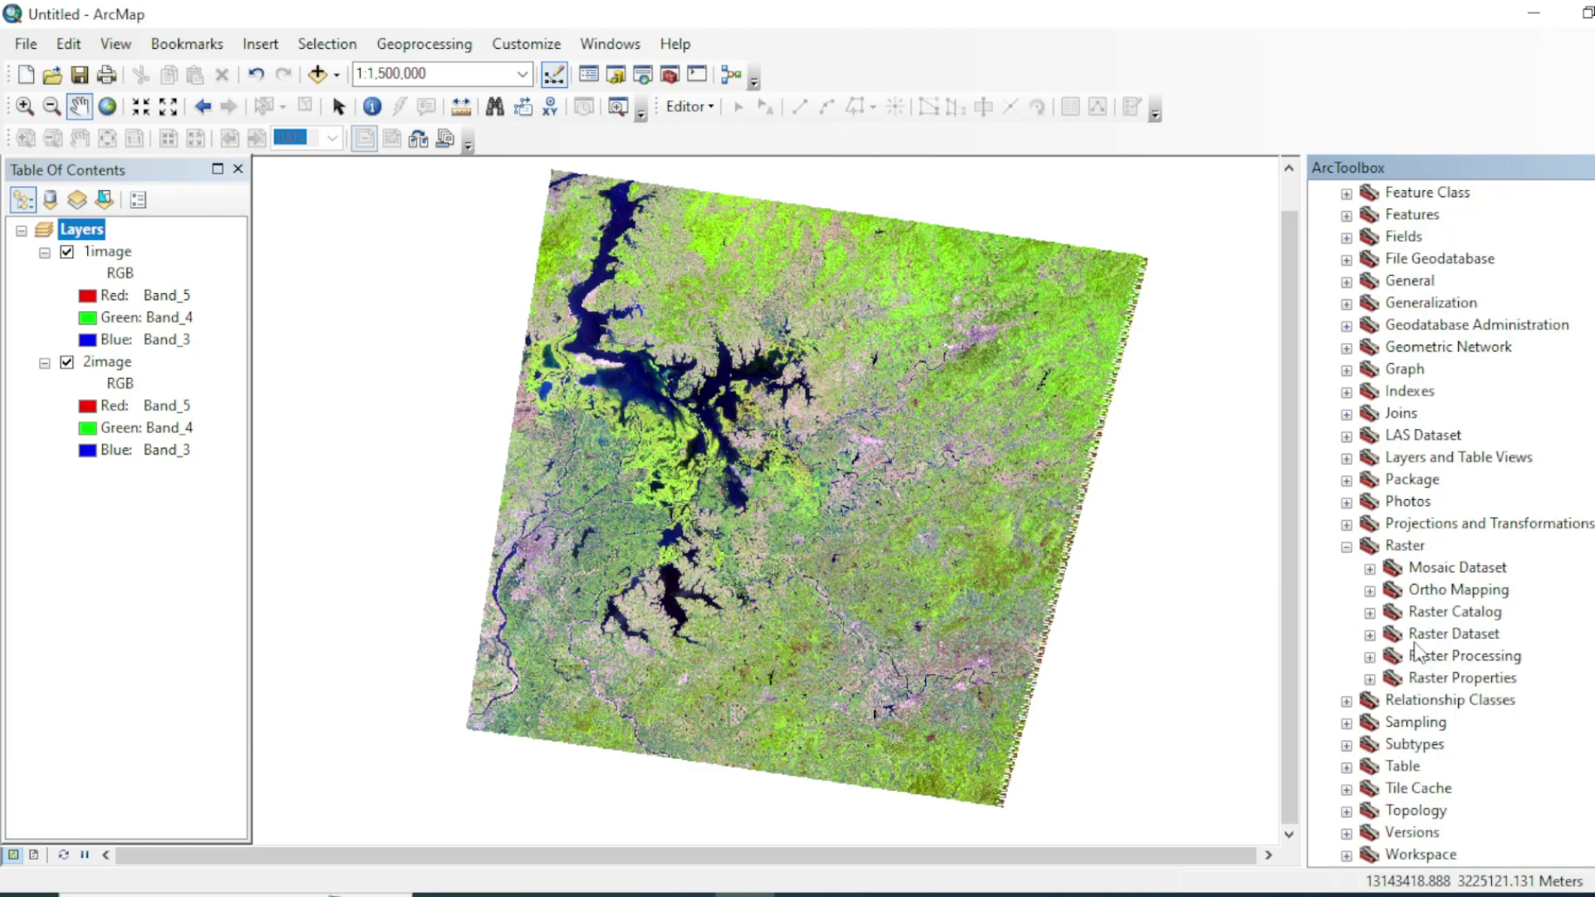
pyautogui.click(1370, 635)
pyautogui.scroll(-1, 1410, 683)
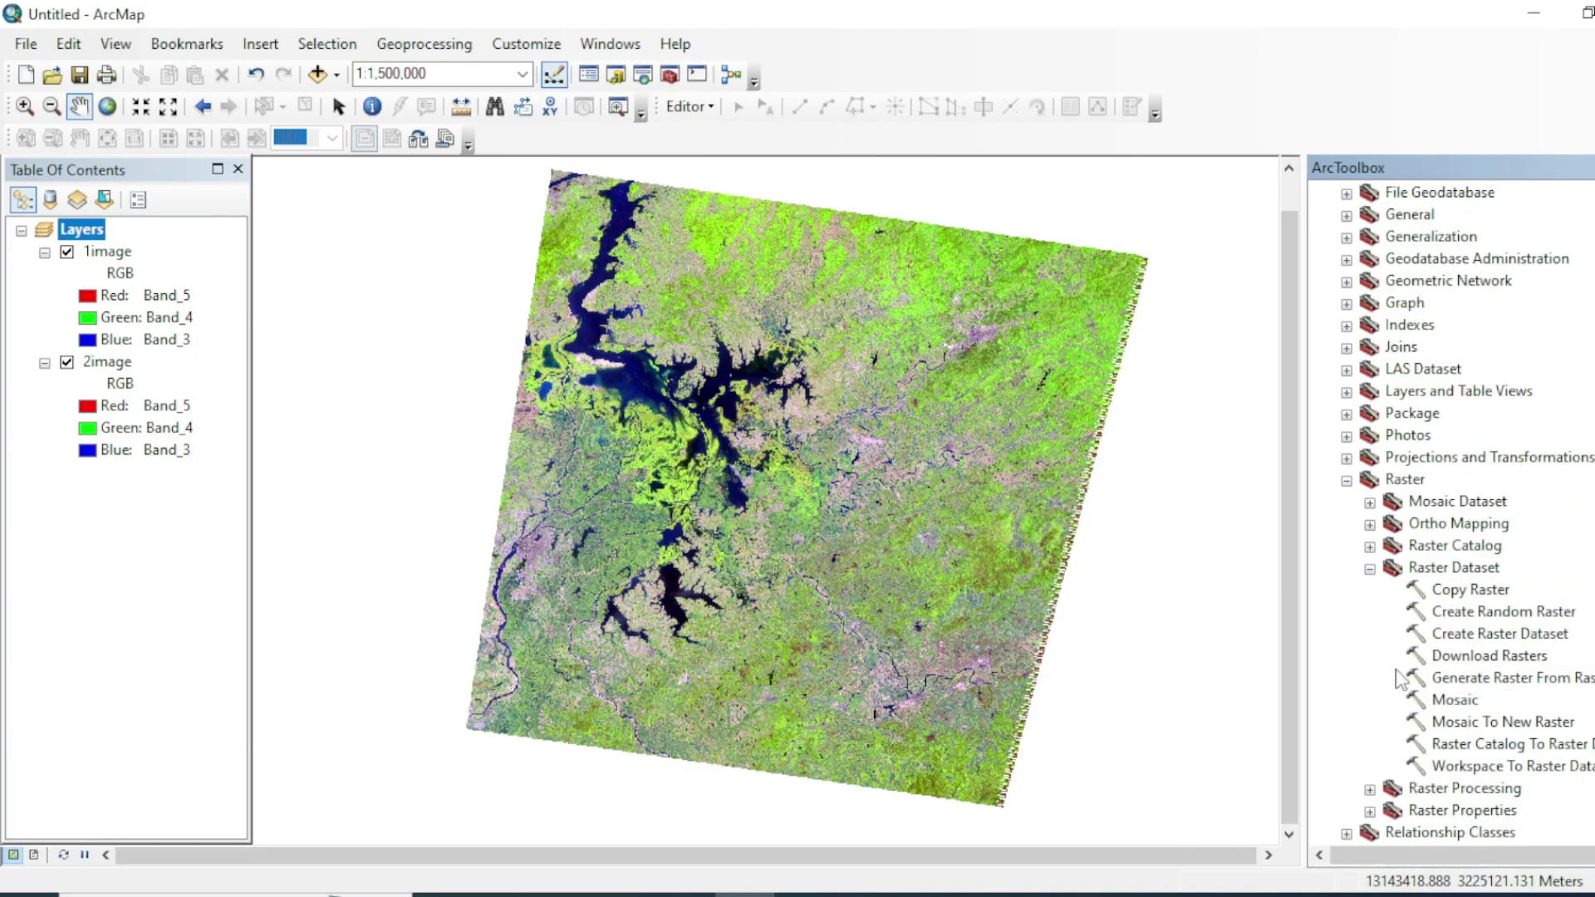
pyautogui.doubleClick(1456, 725)
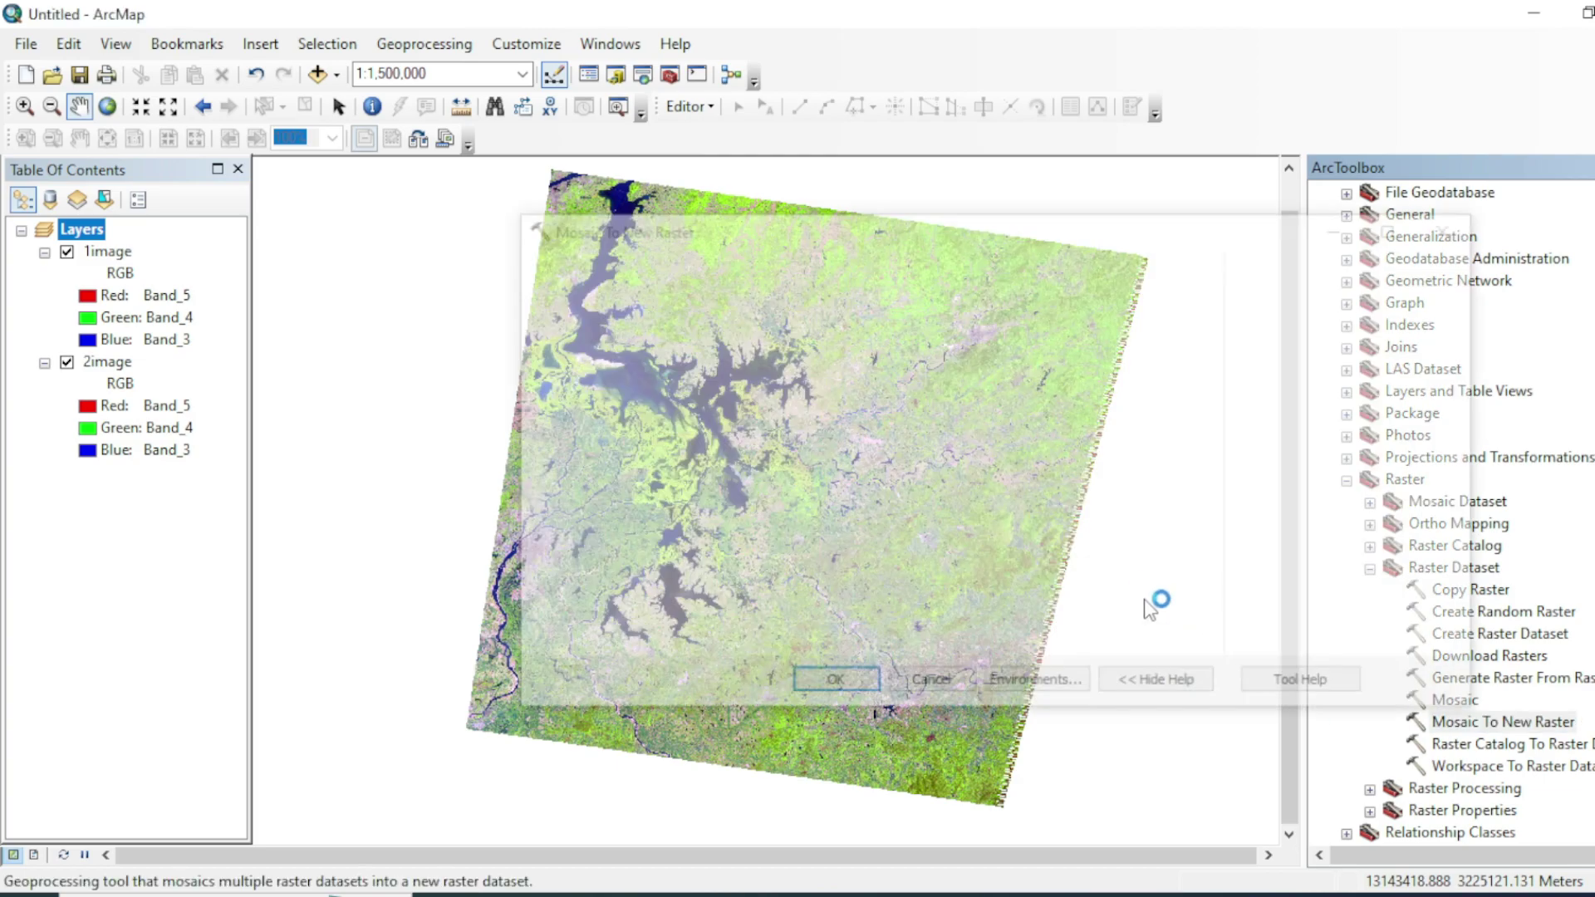
pyautogui.moveTo(1039, 237); pyautogui.dragTo(907, 175)
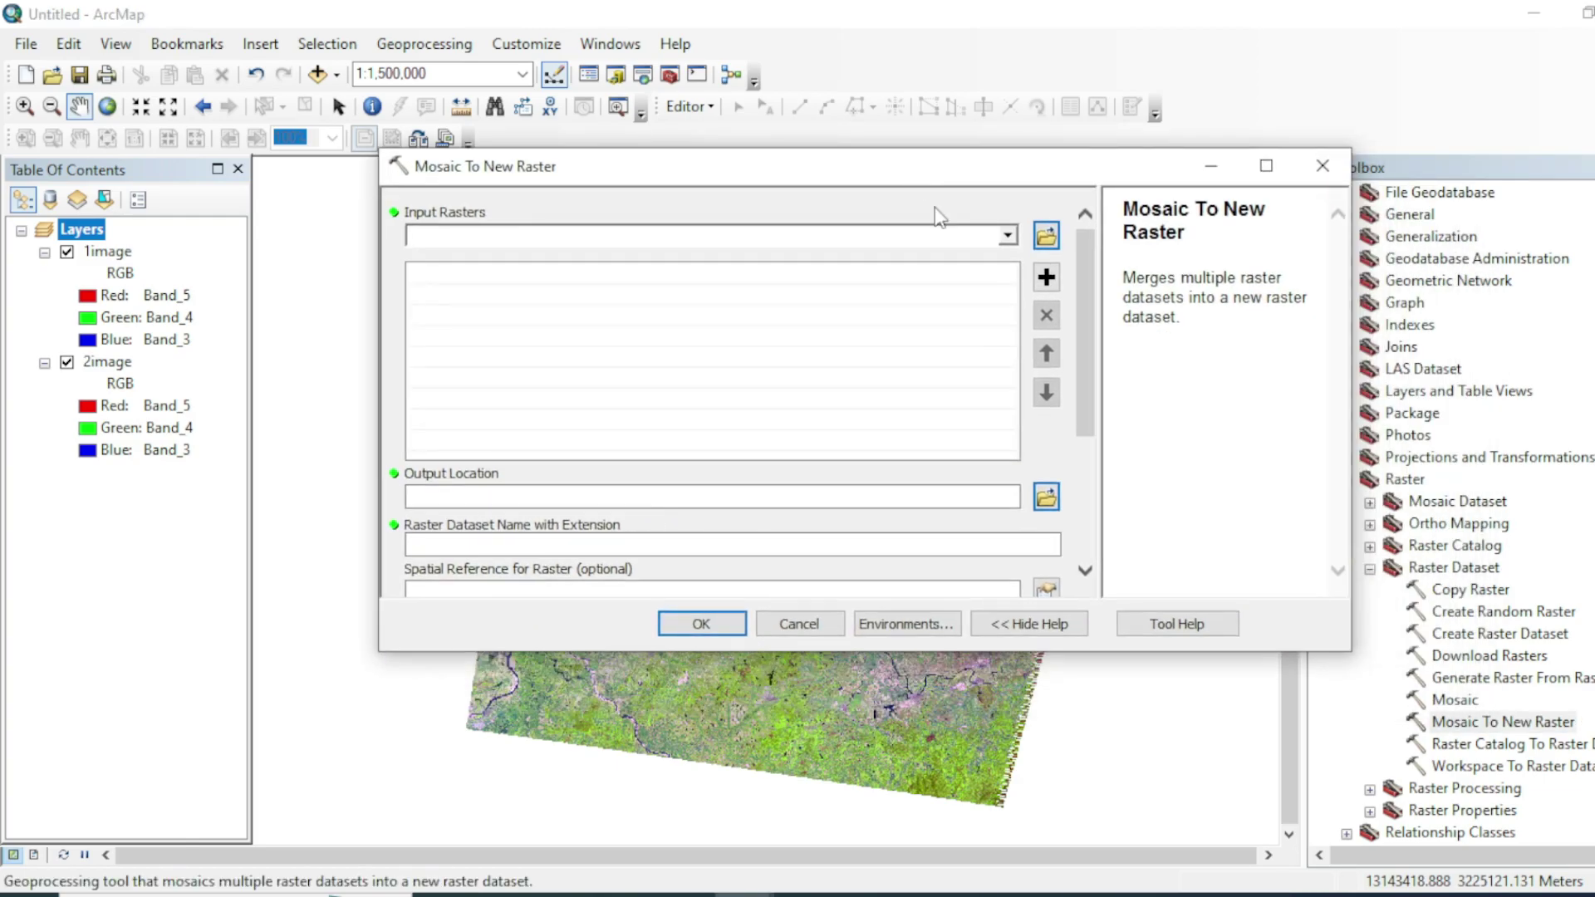
# Step: Add 1image and 2image as the input rasters for the mosaic
pyautogui.click(1009, 238)
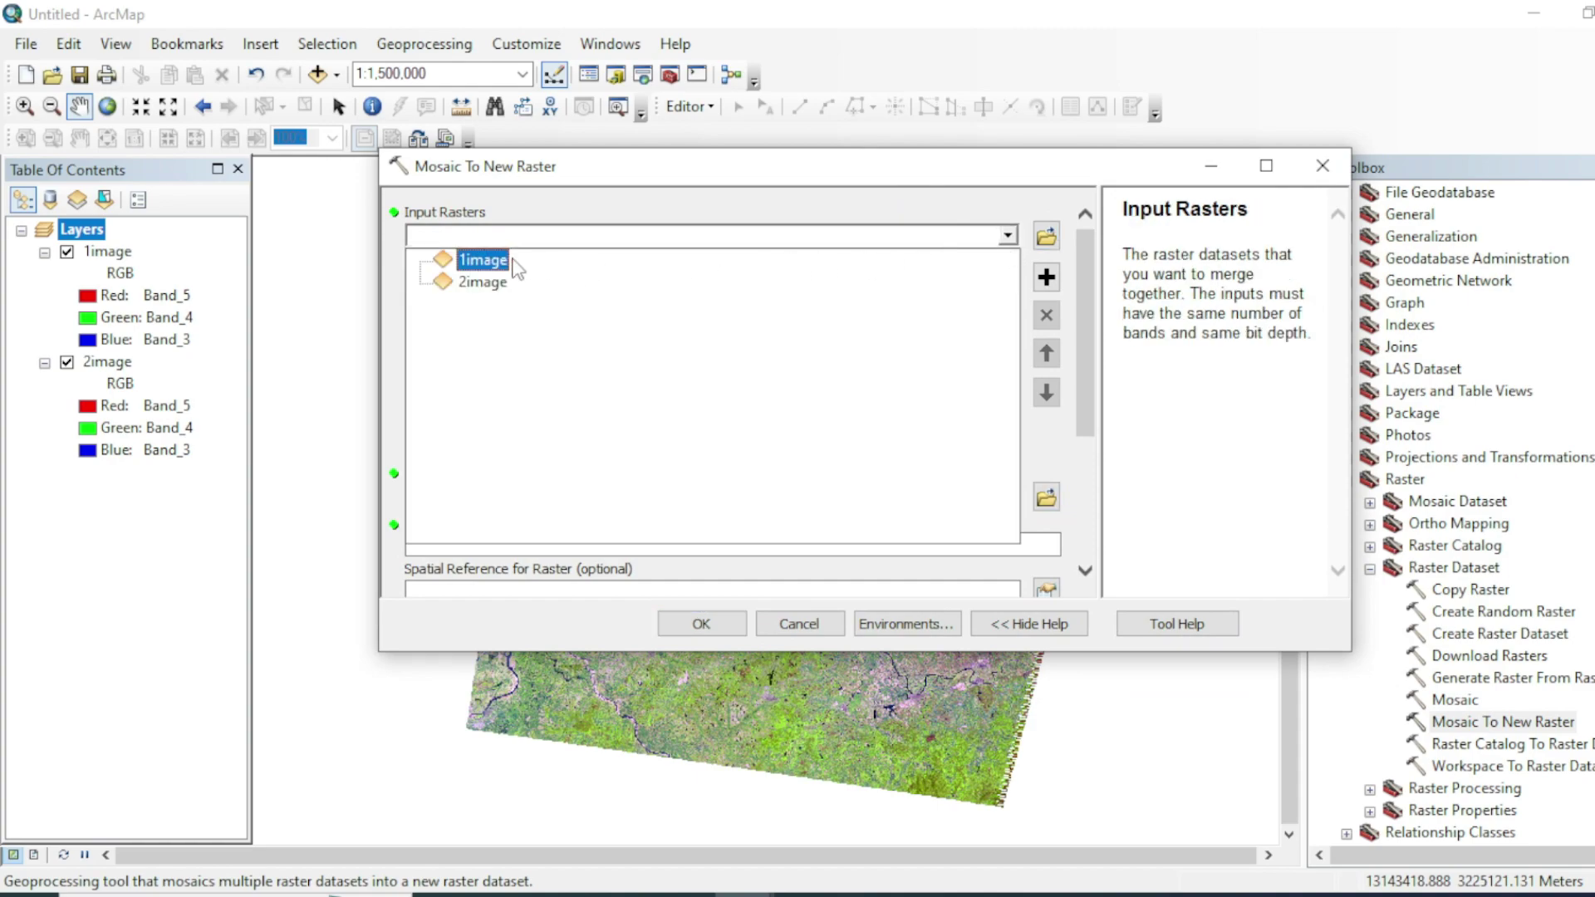
pyautogui.click(482, 261)
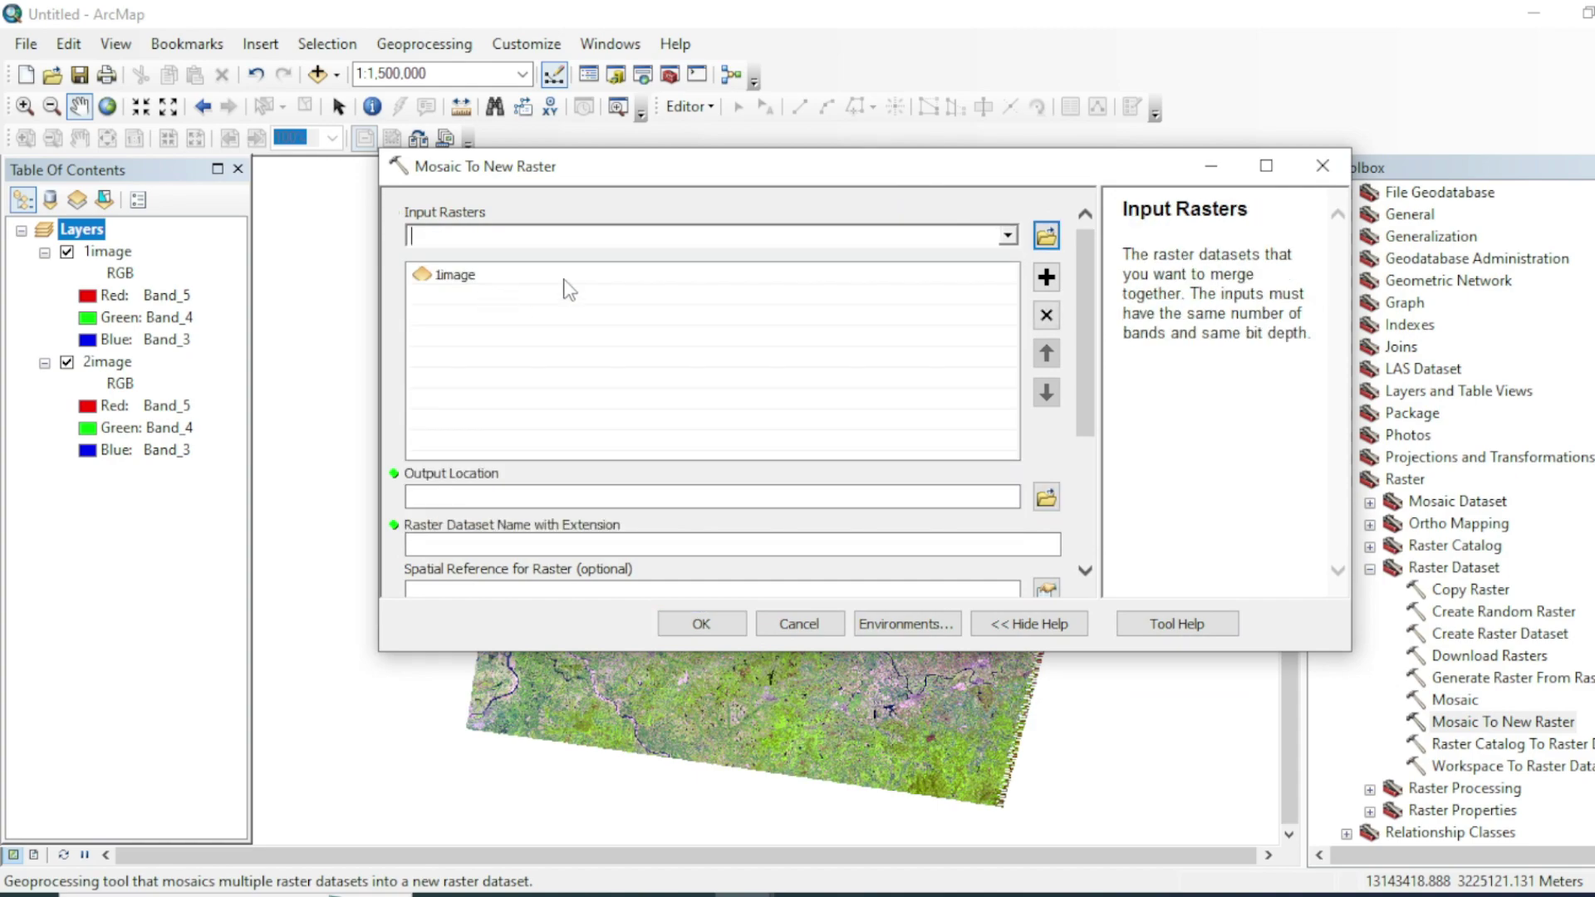
pyautogui.click(1007, 237)
pyautogui.click(473, 283)
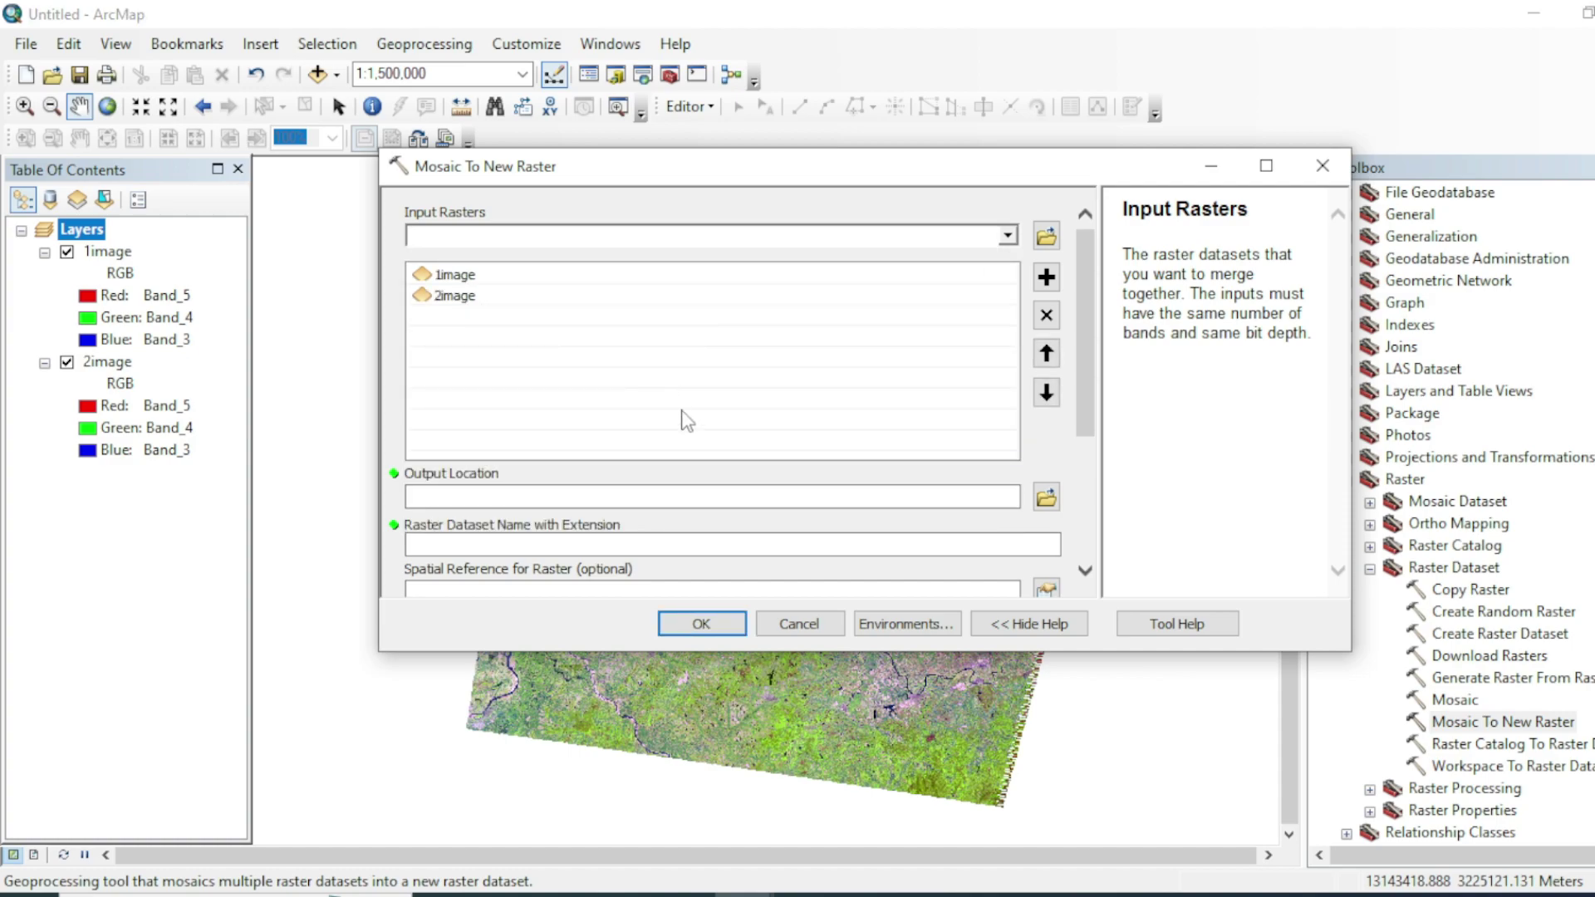
# Step: Set the mosaic's output location to D:\dem and name the raster dataset mosaic.tif
pyautogui.click(1047, 497)
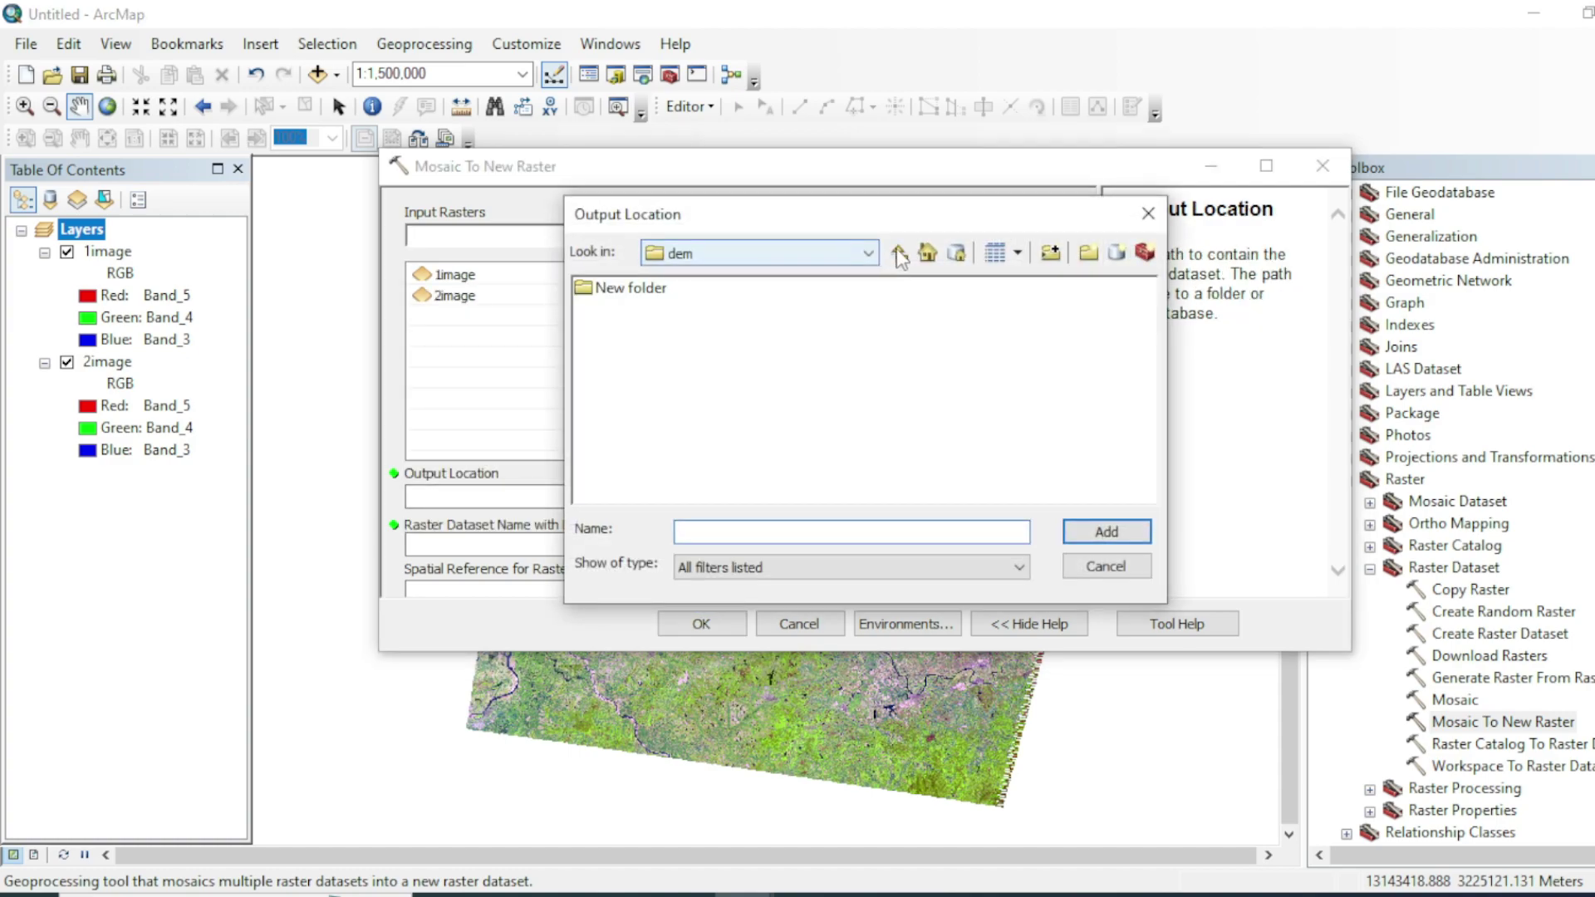
pyautogui.click(899, 255)
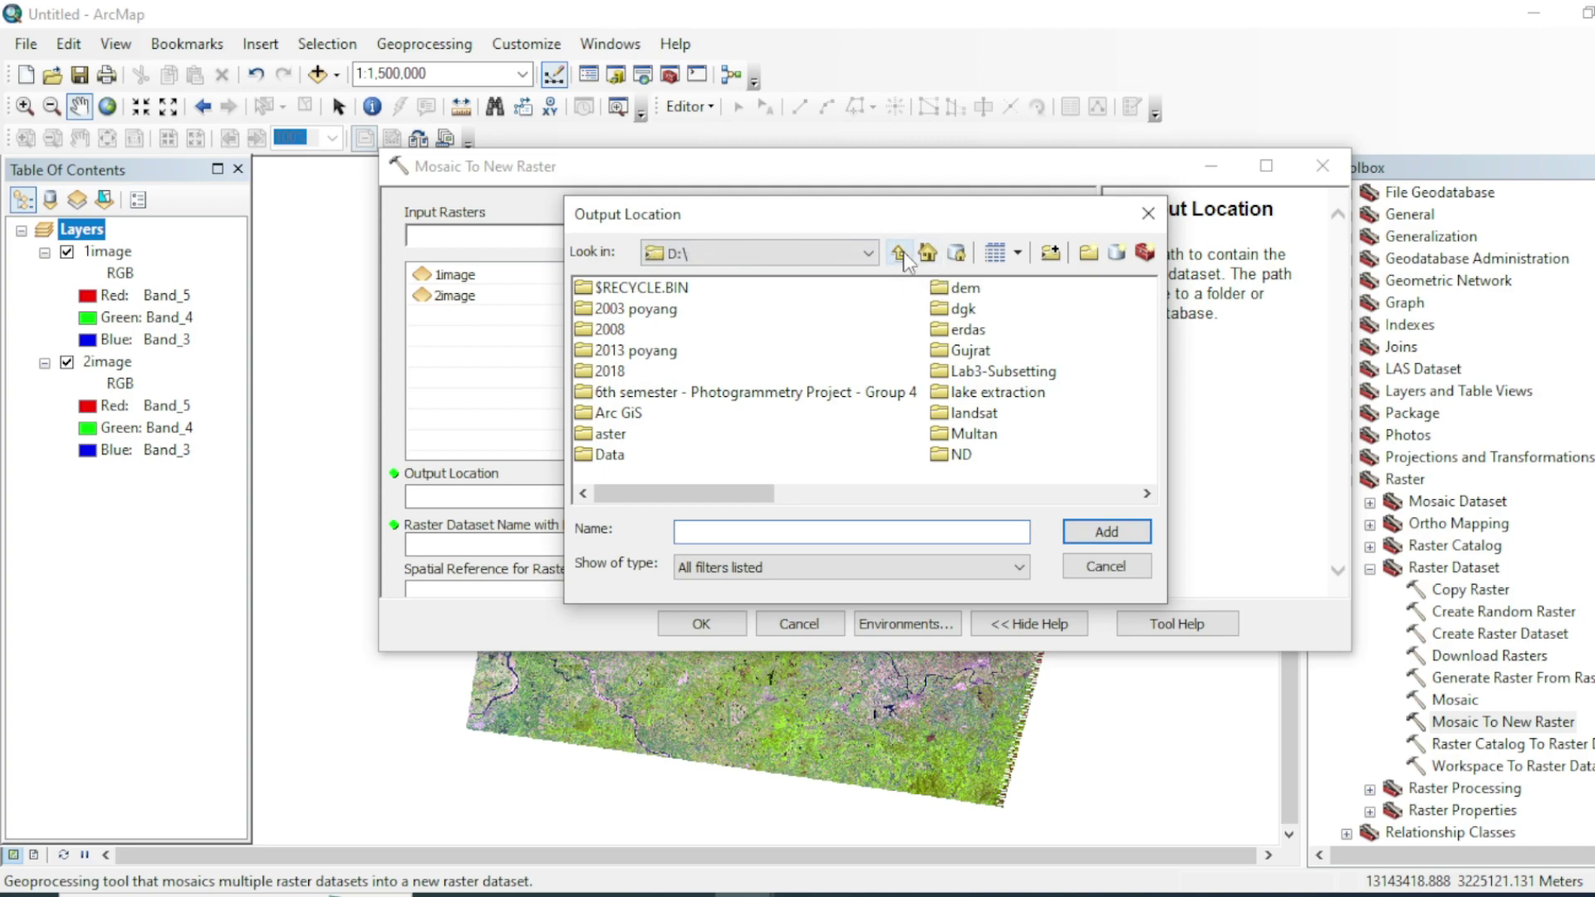
pyautogui.doubleClick(963, 290)
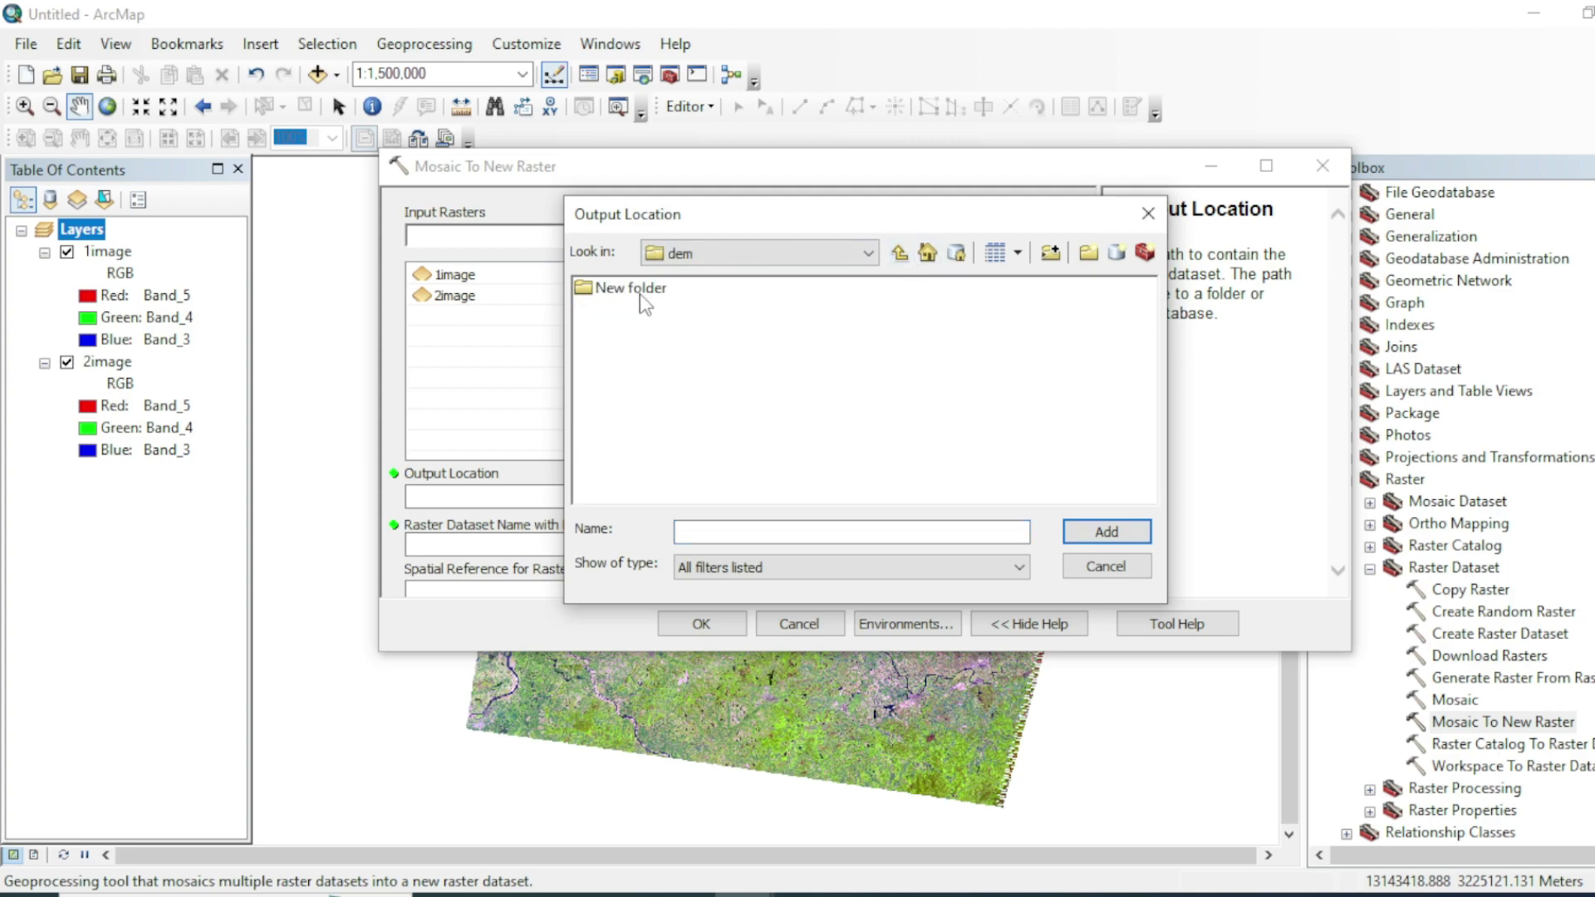
pyautogui.click(899, 254)
pyautogui.click(967, 291)
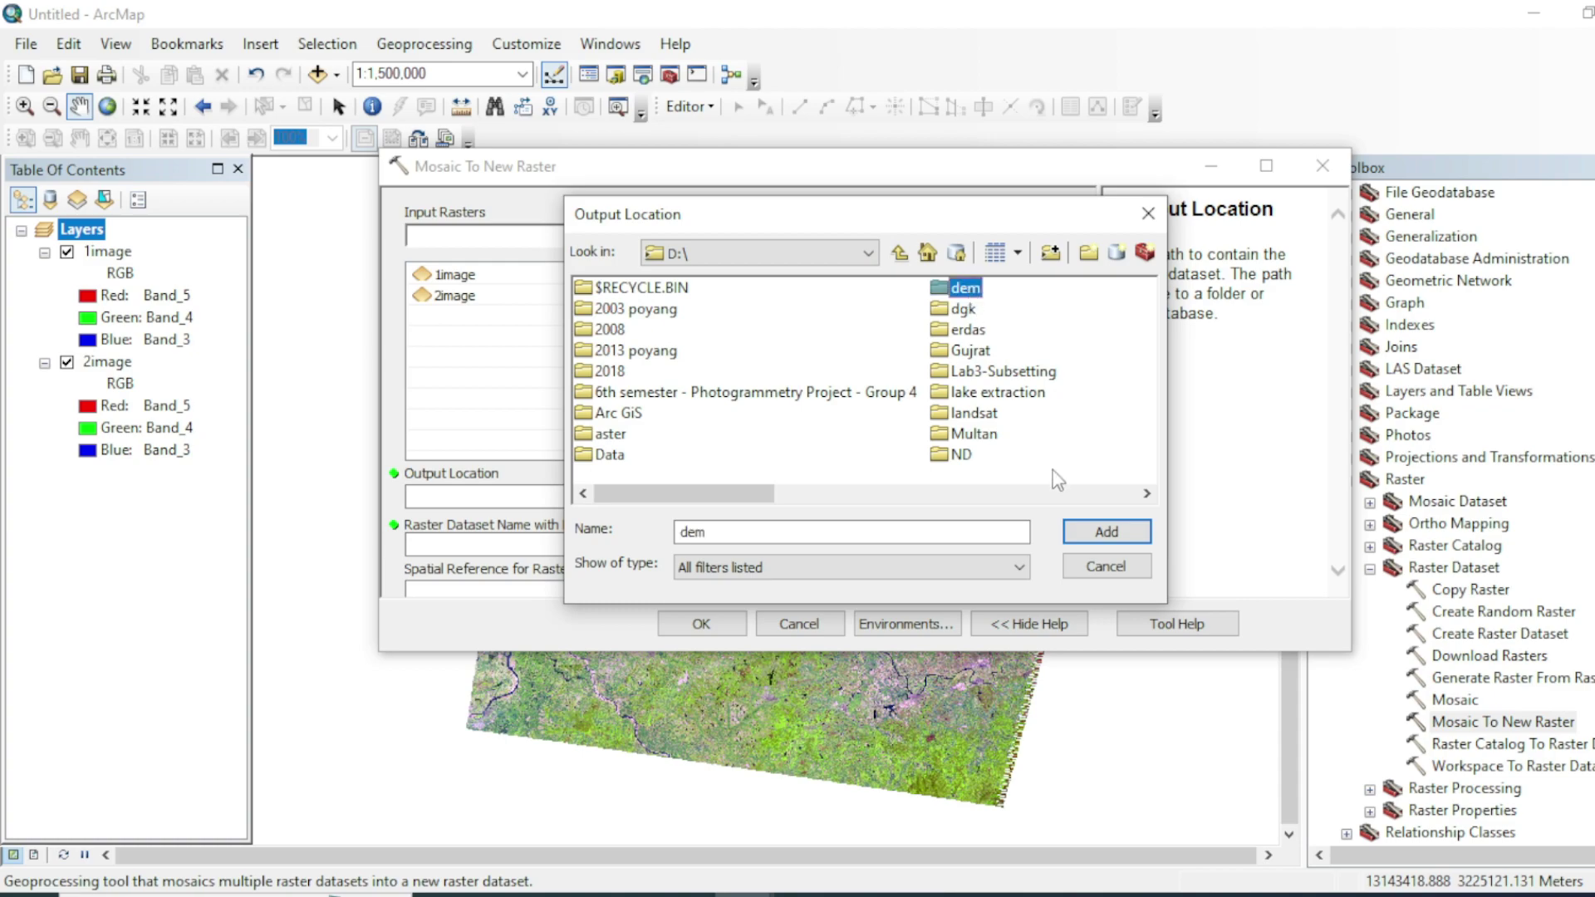
pyautogui.click(1107, 532)
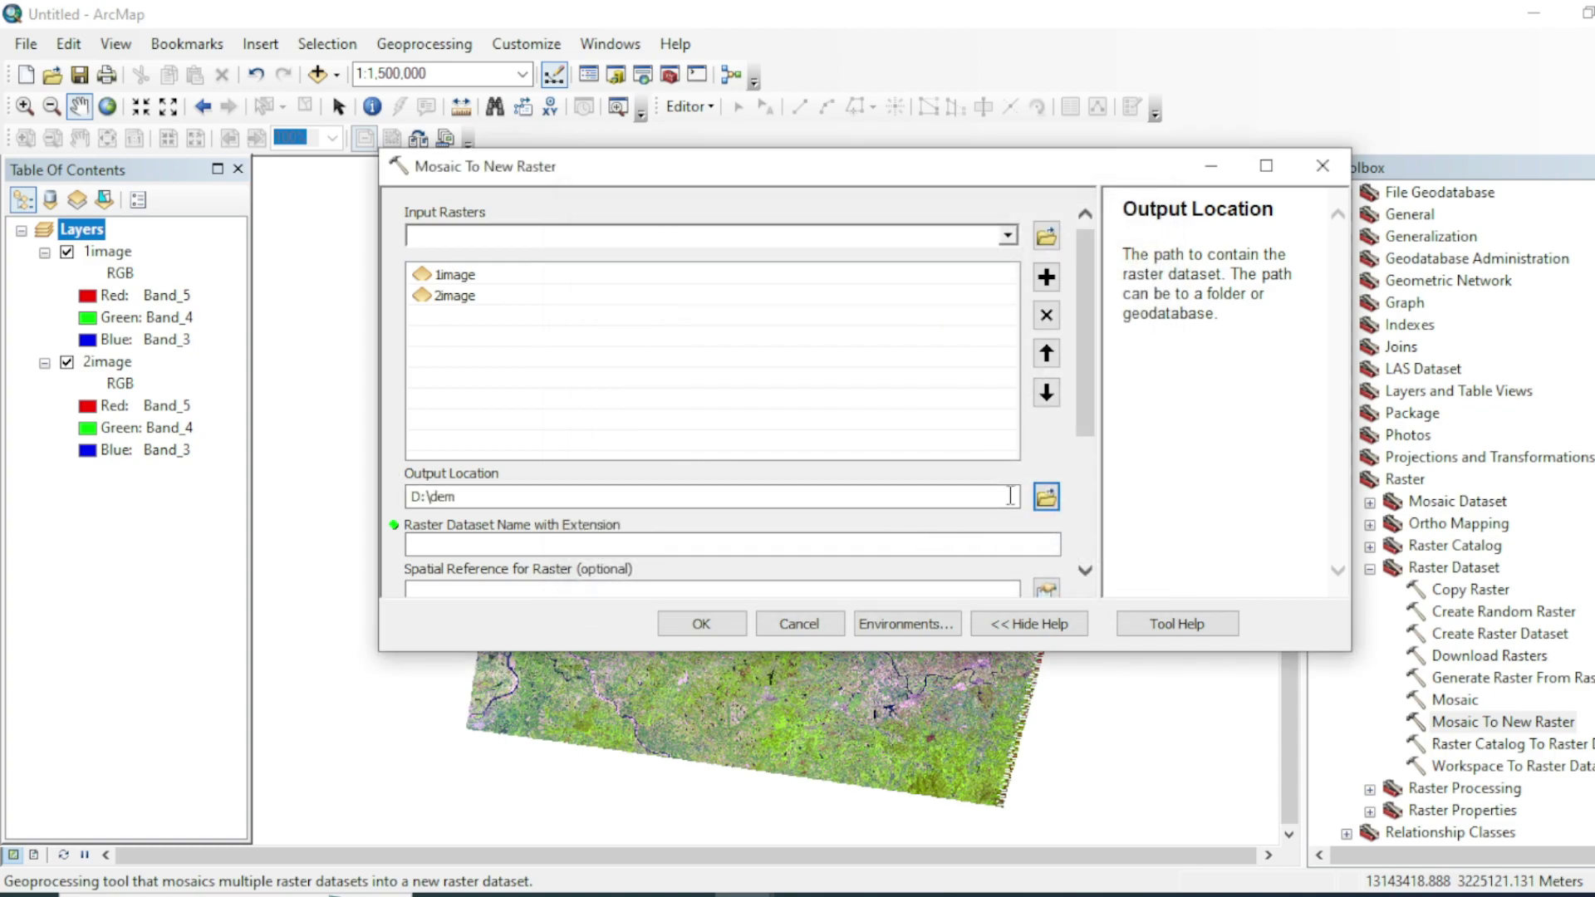
pyautogui.click(663, 544)
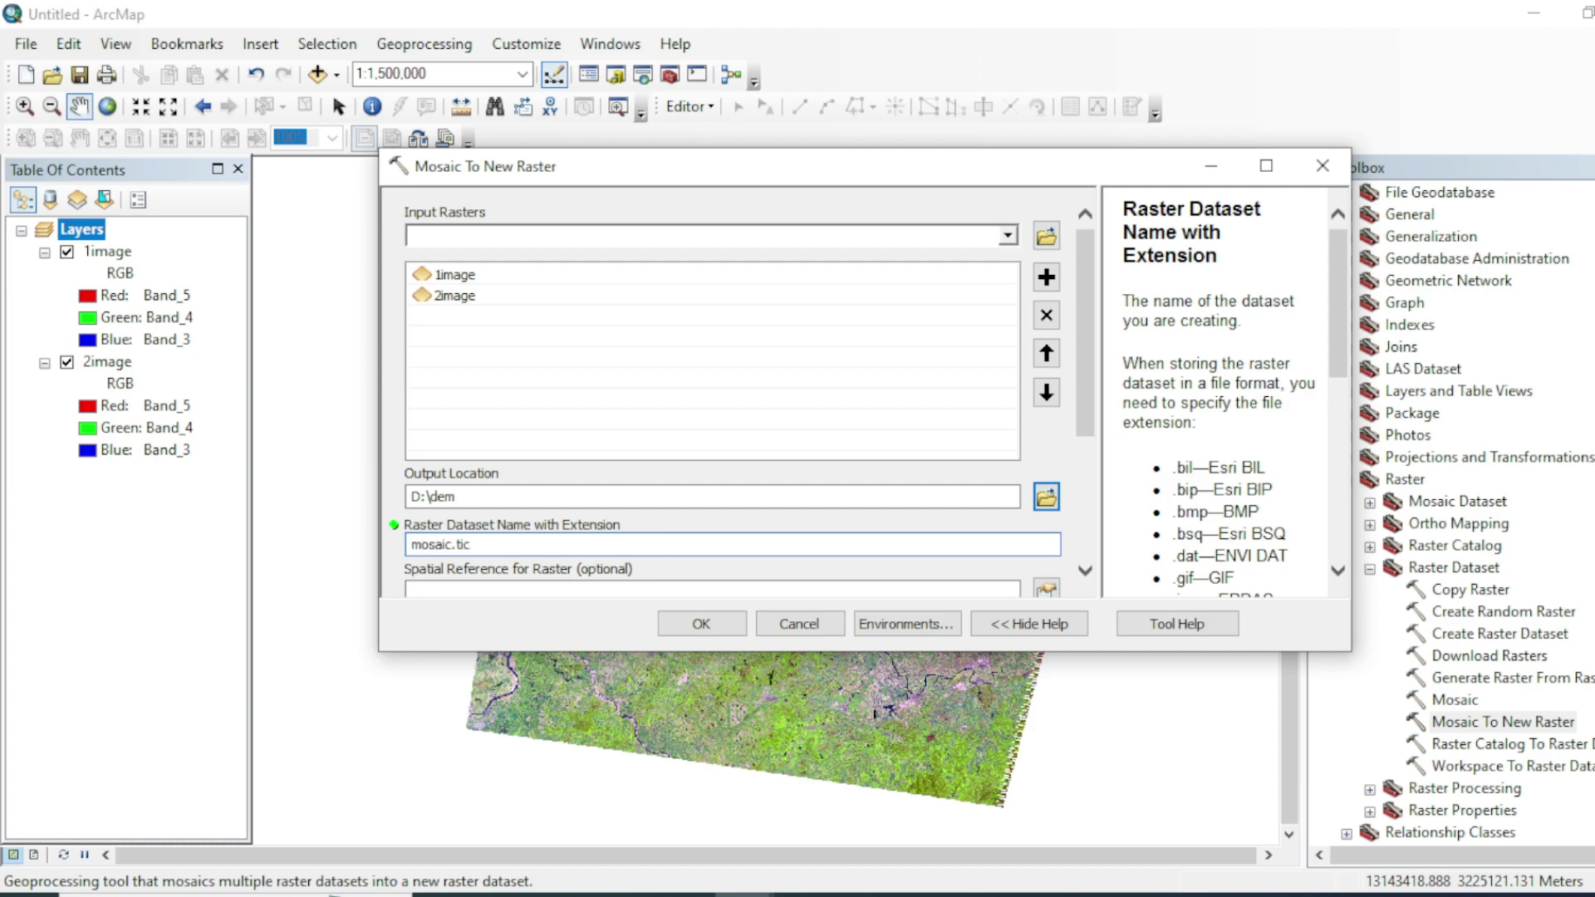
pyautogui.moveTo(1087, 374); pyautogui.dragTo(940, 465)
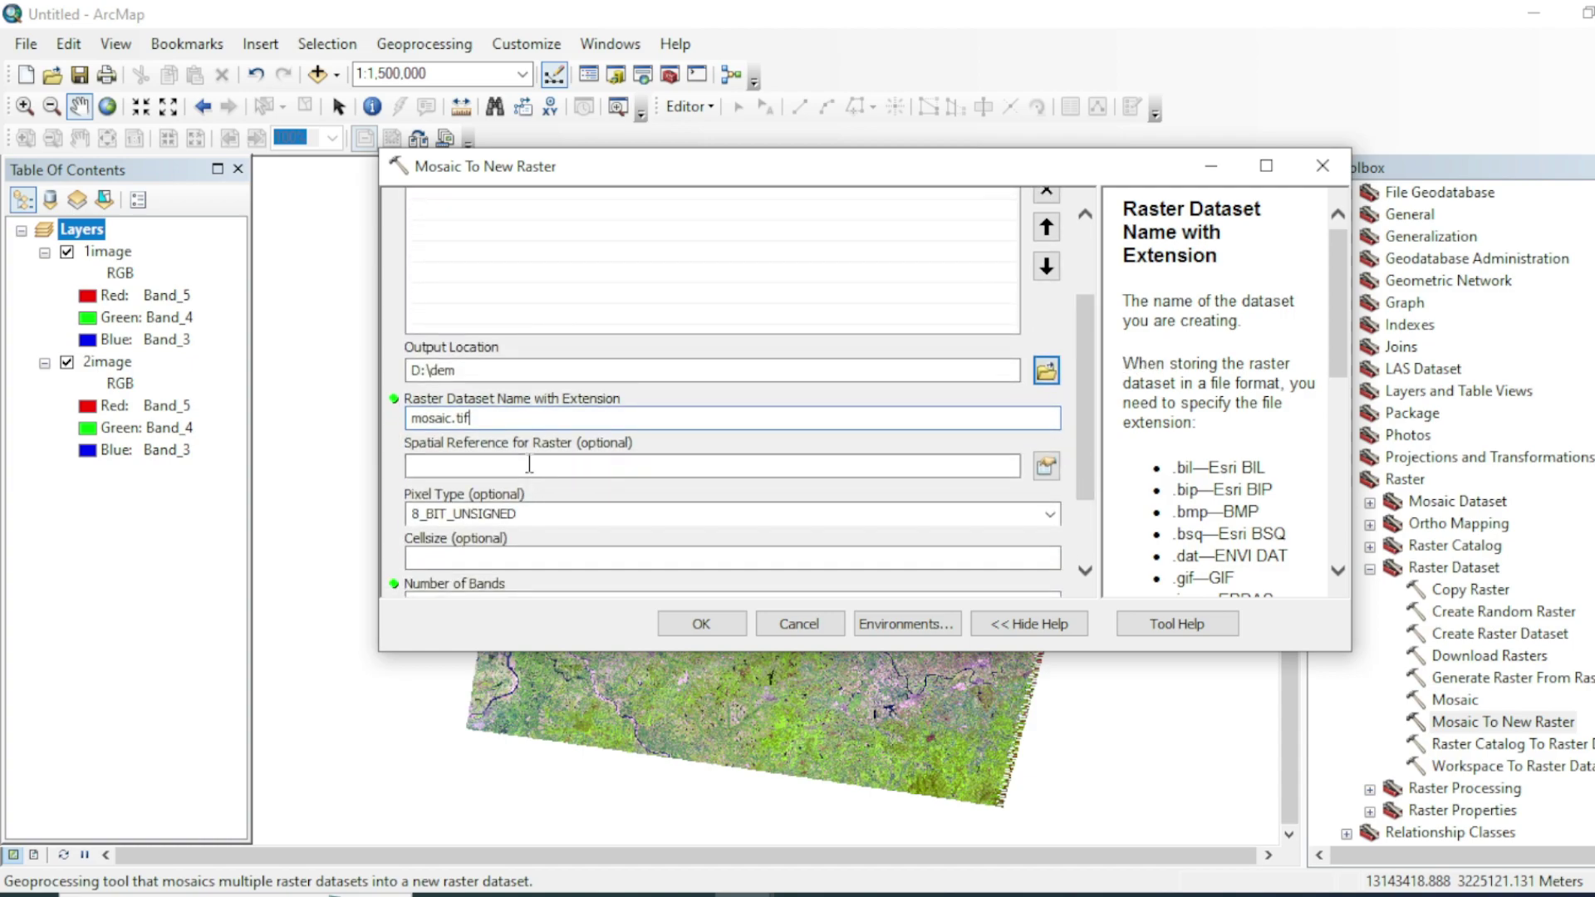
# Step: Look up the 1image layer's coordinate system in its properties and set the mosaic's spatial reference to WGS 1984 UTM Zone 50N
pyautogui.rightClick(103, 252)
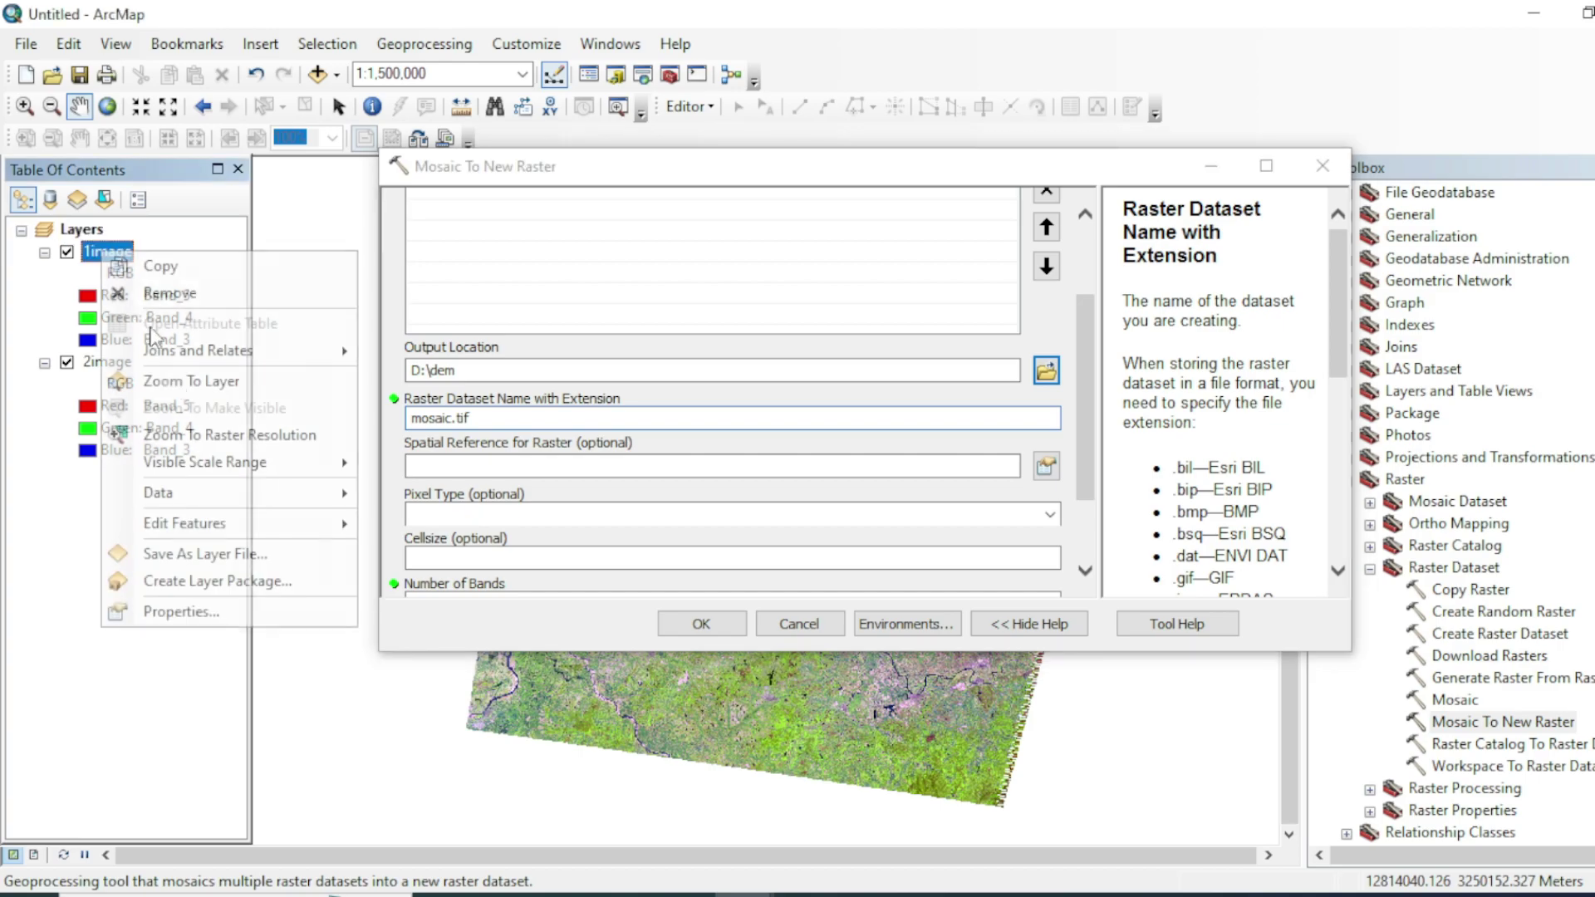
pyautogui.click(180, 612)
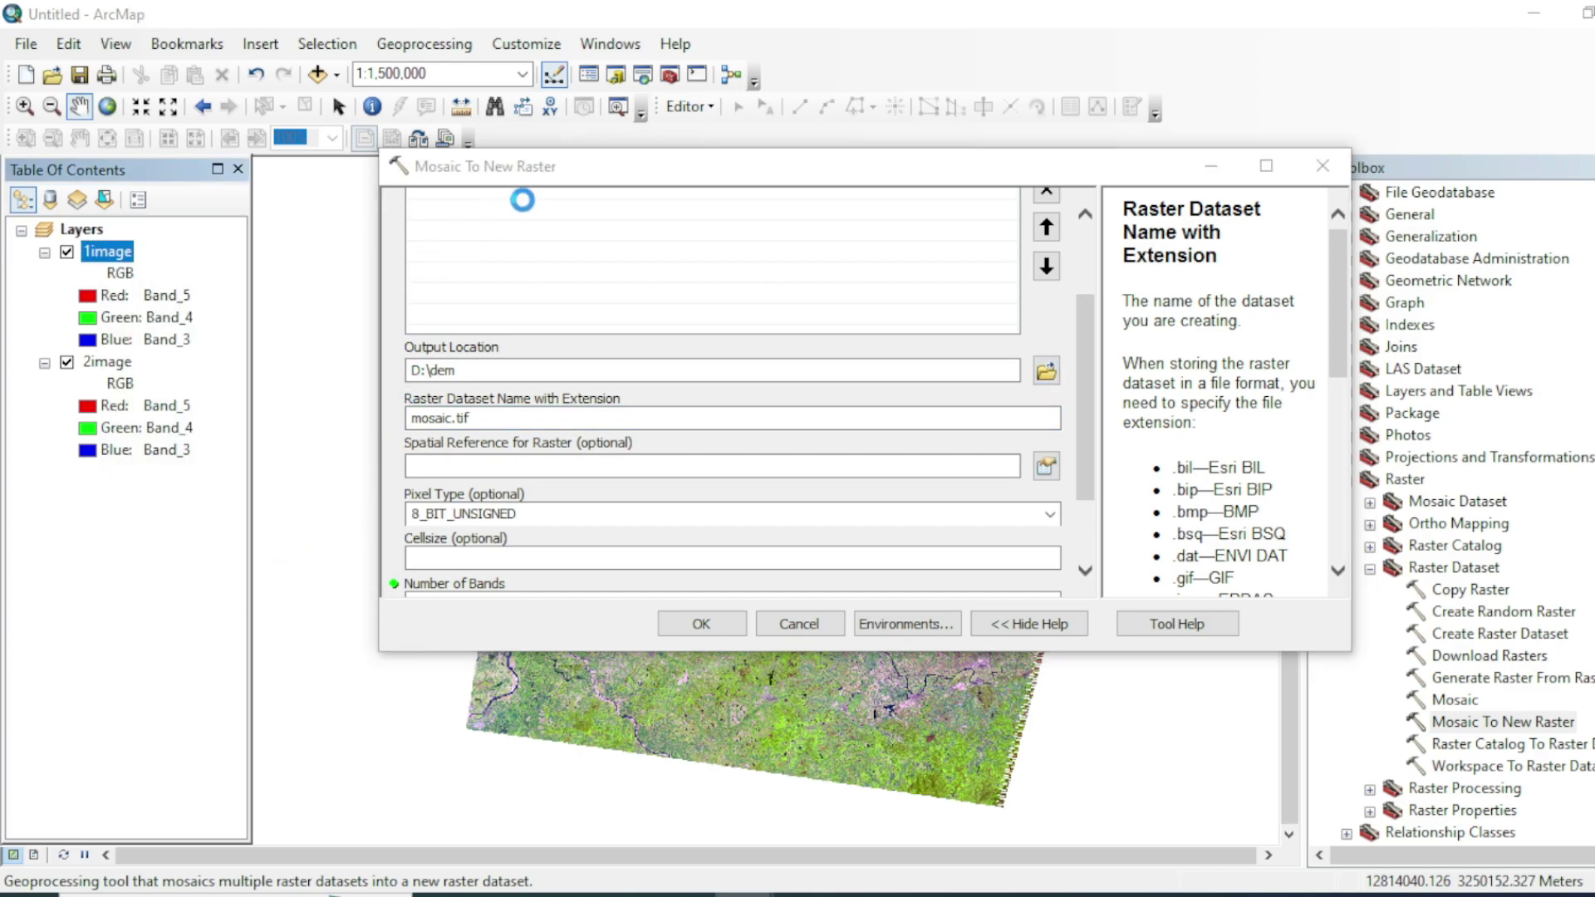
pyautogui.scroll(-6, 662, 351)
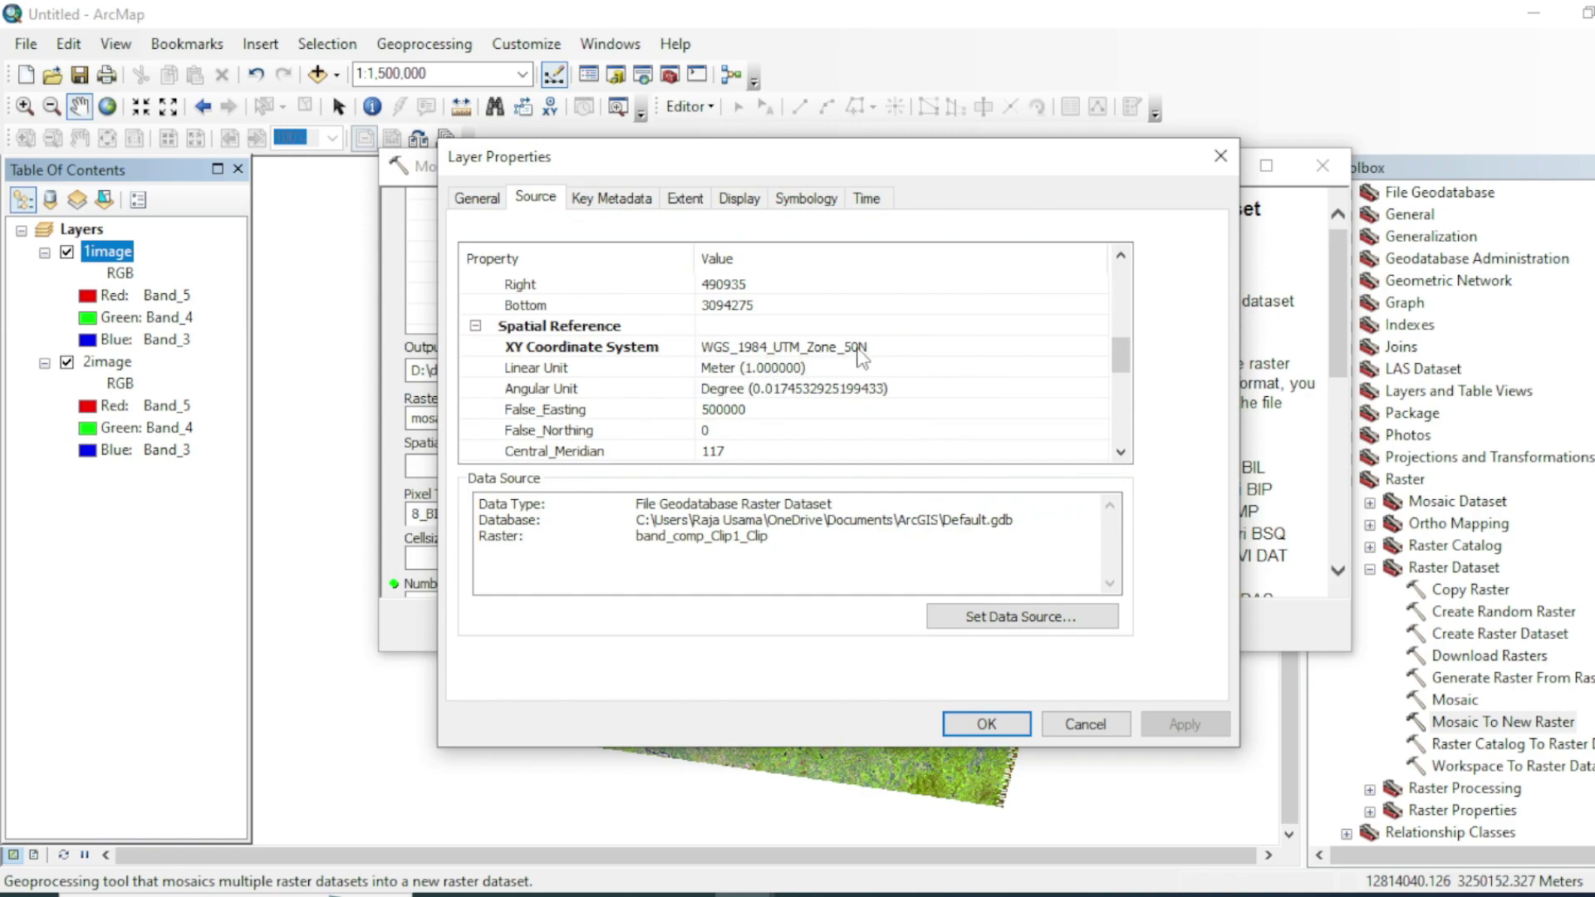
pyautogui.click(1221, 157)
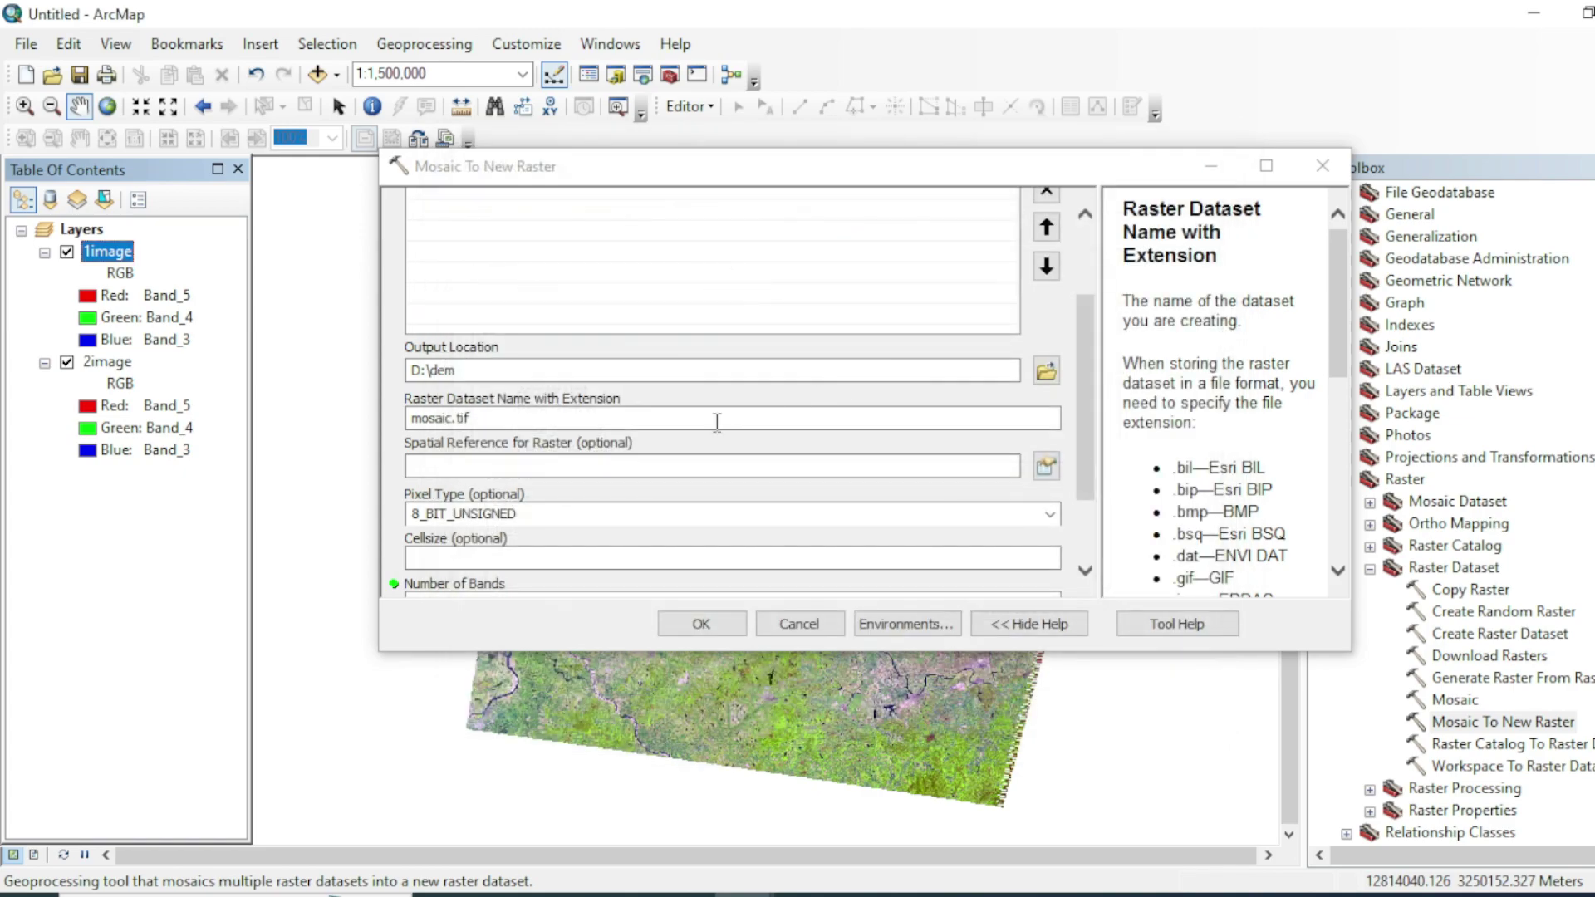
pyautogui.click(1046, 467)
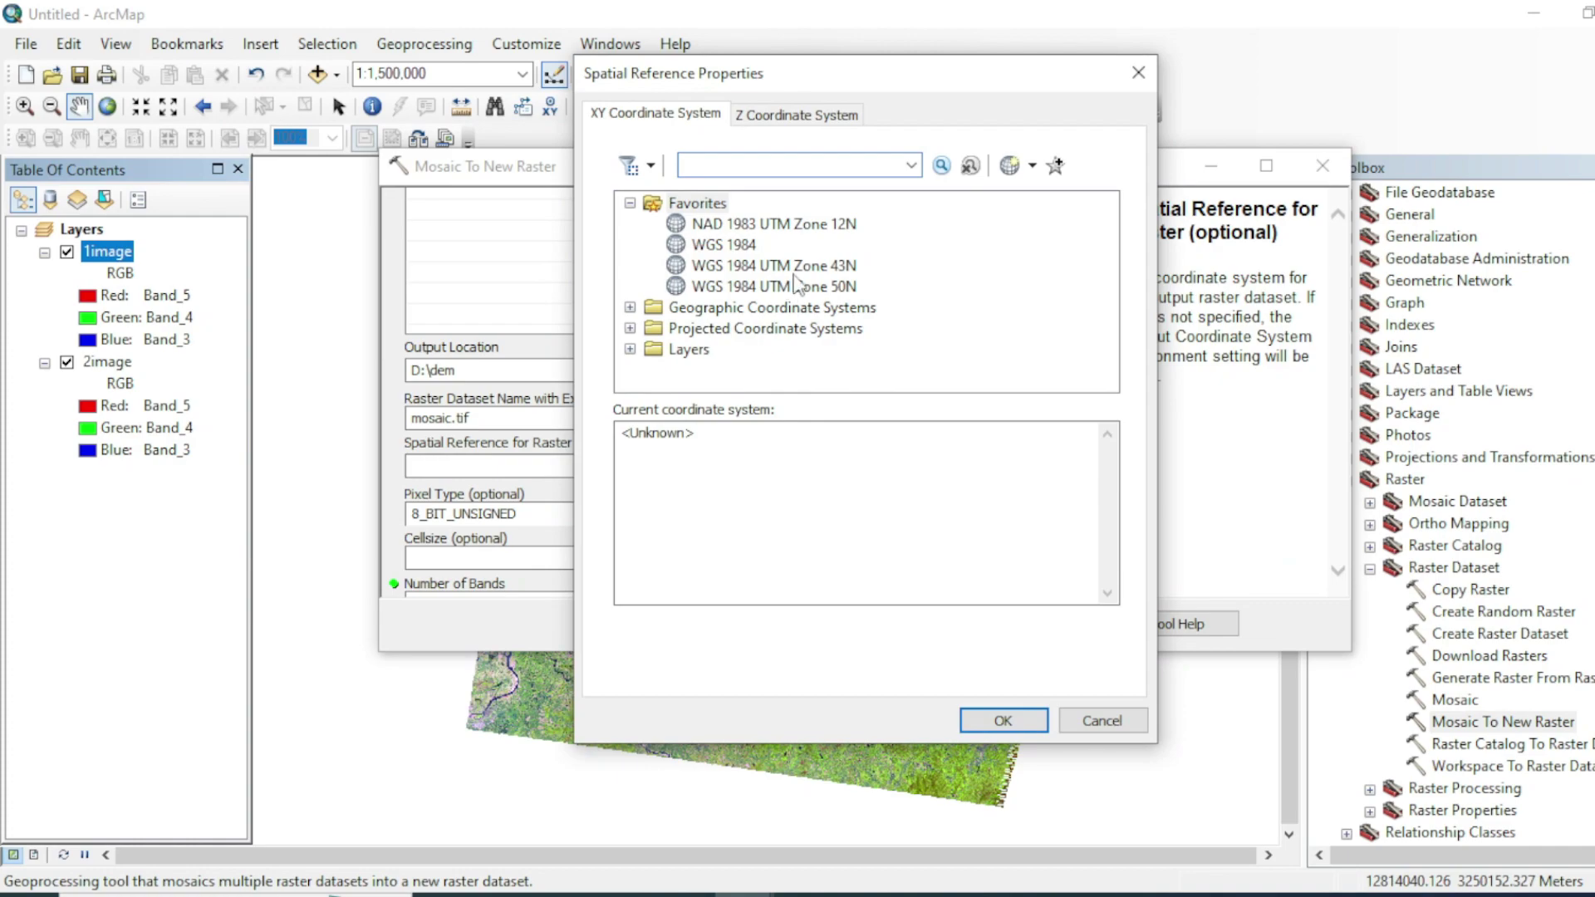
pyautogui.click(806, 287)
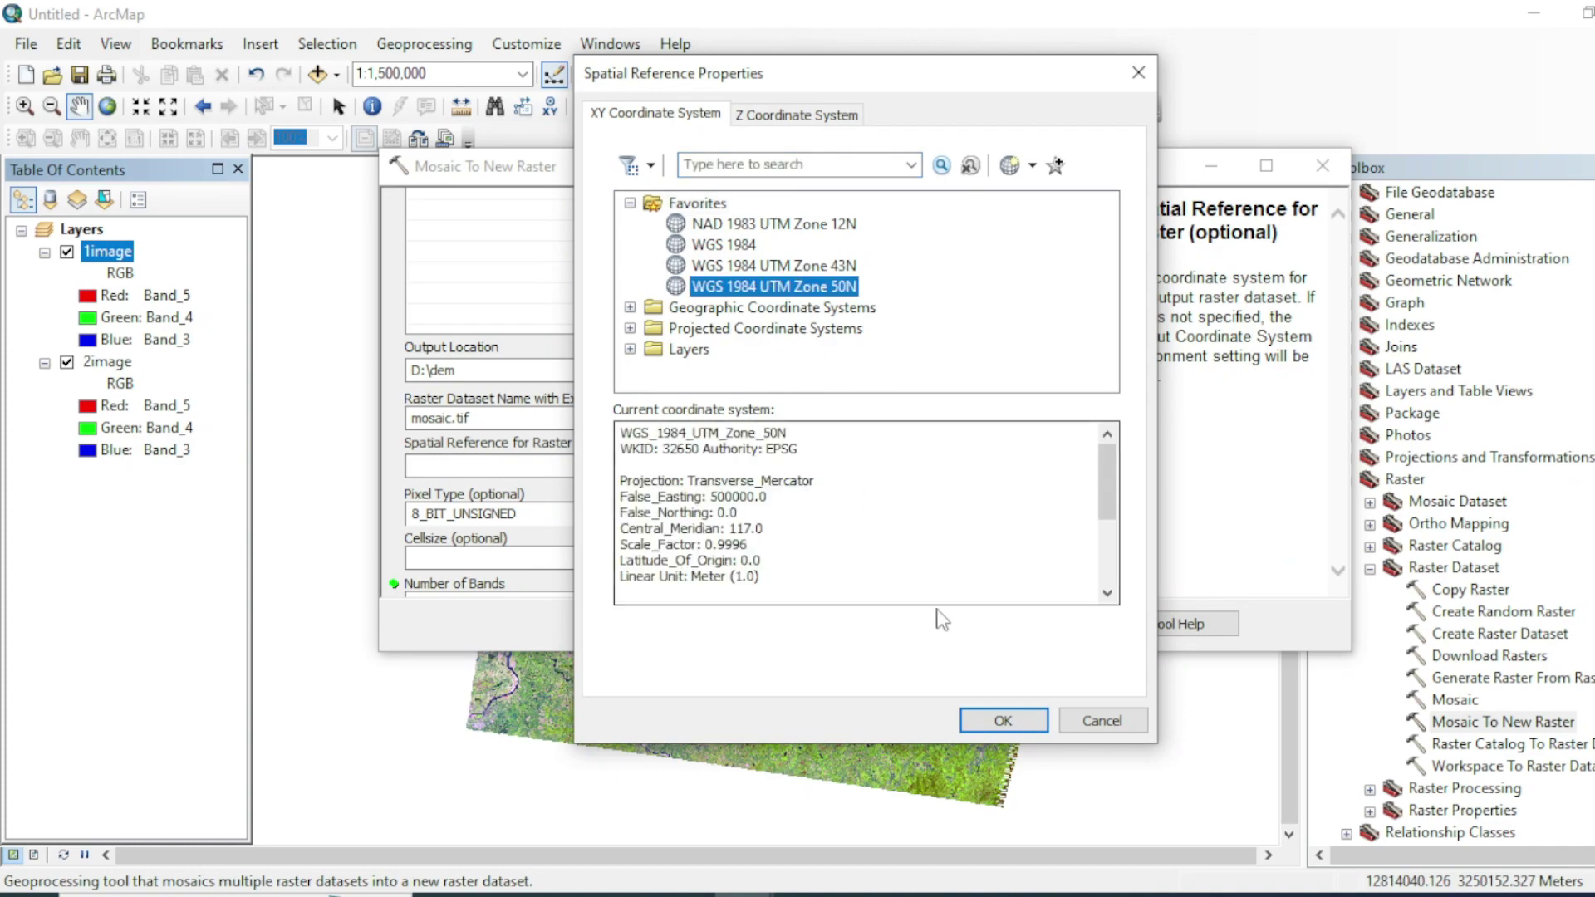
pyautogui.click(1004, 721)
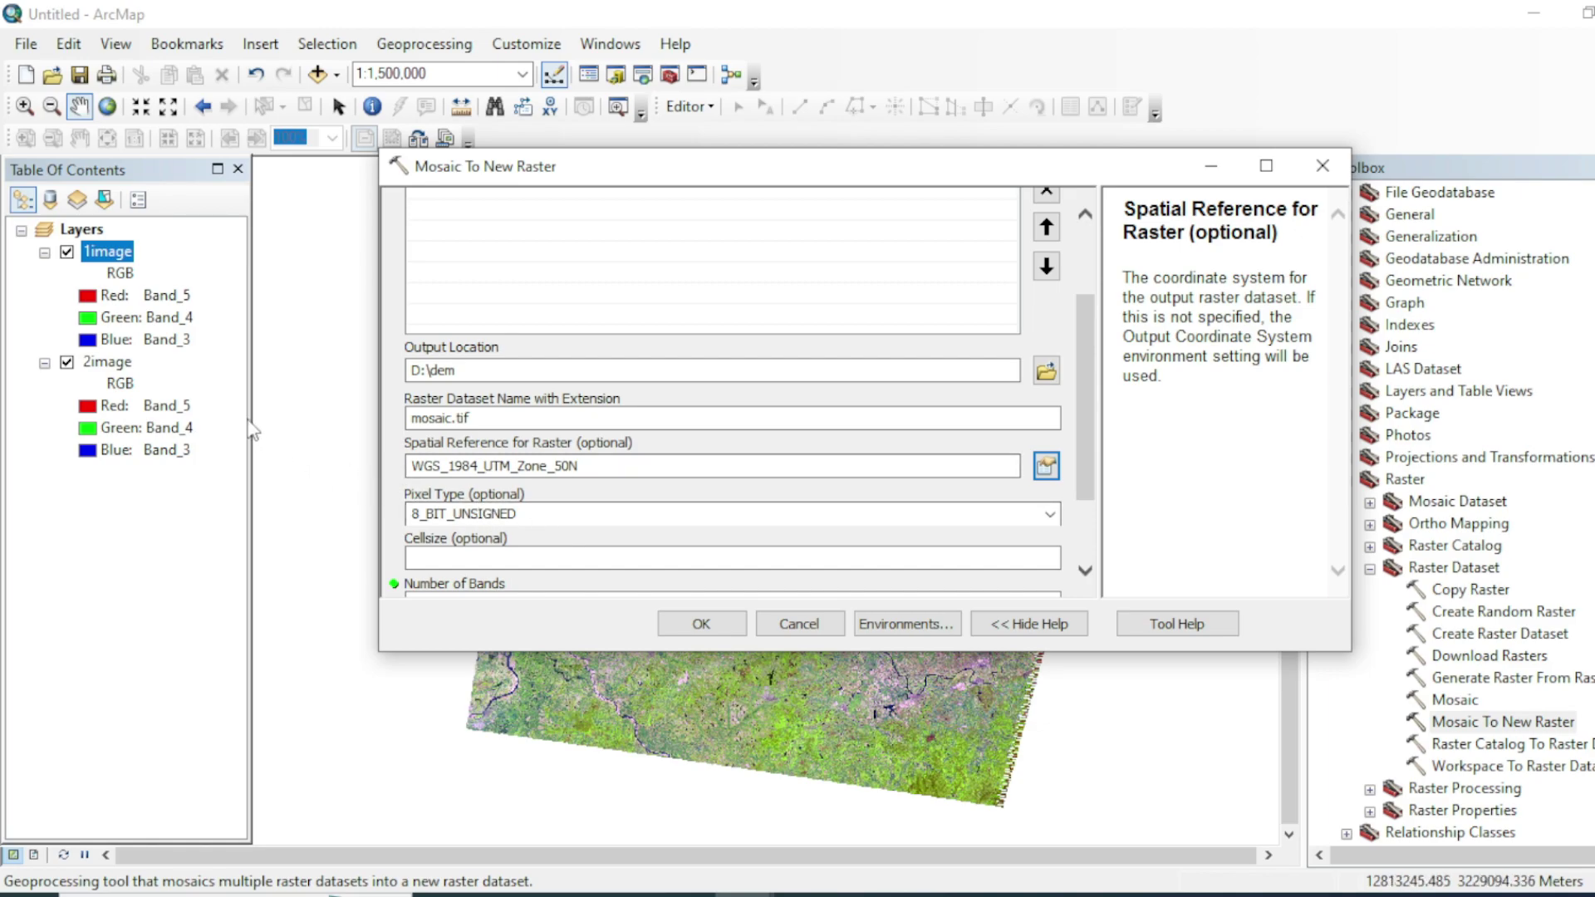
# Step: Check 1image's number of bands, cell size and pixel depth in its properties, and review the pixel types offered for the mosaic
pyautogui.rightClick(120, 252)
pyautogui.click(242, 584)
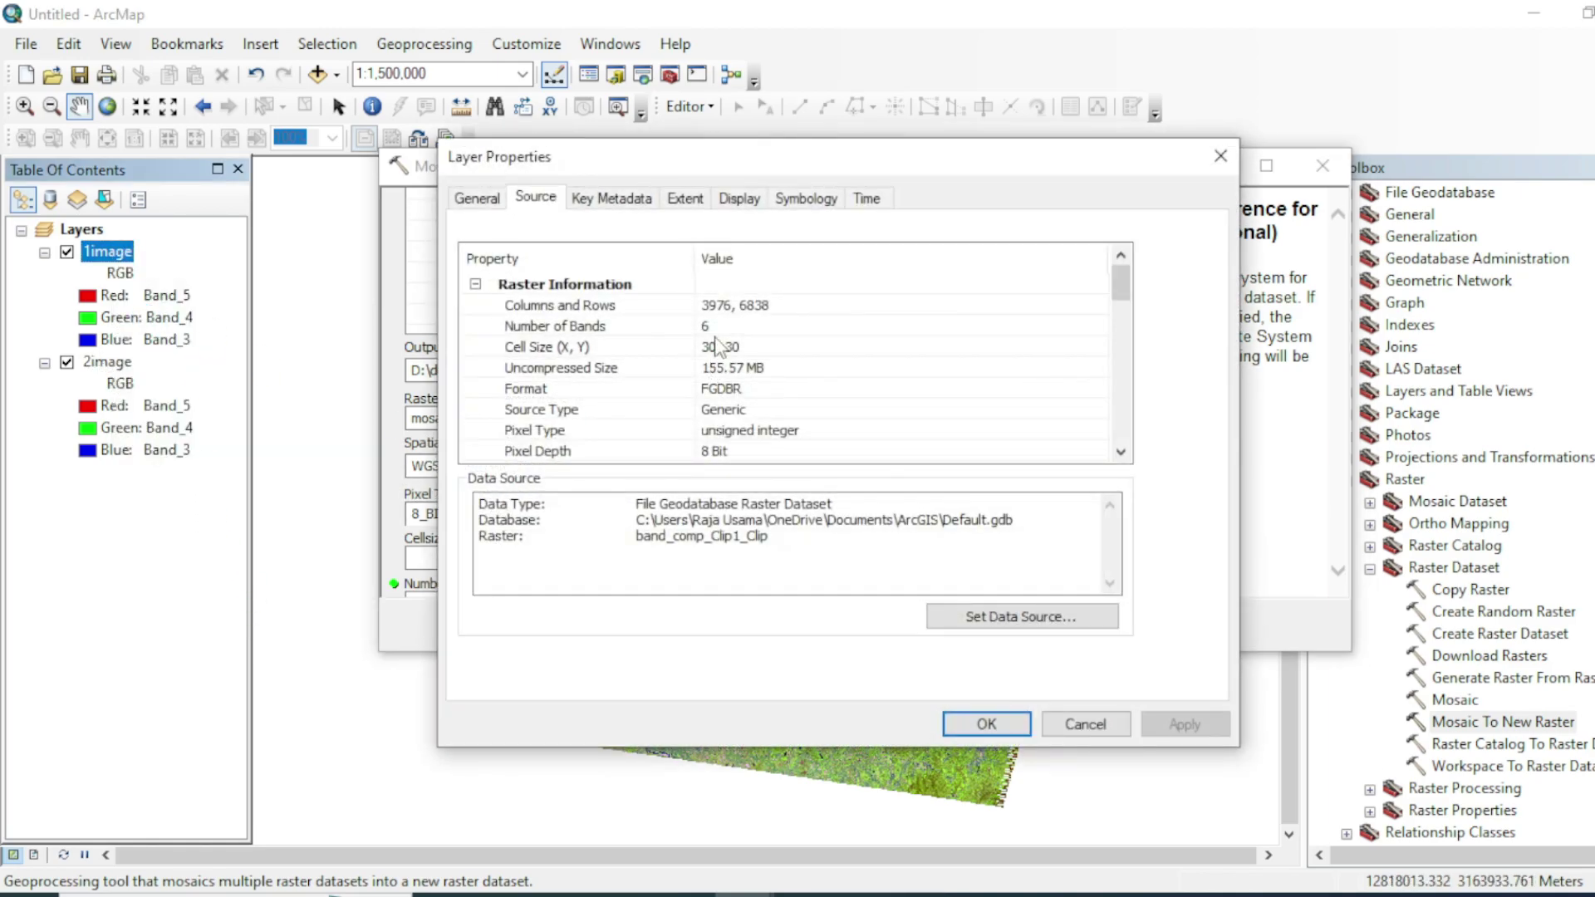
pyautogui.moveTo(833, 170); pyautogui.dragTo(1077, 245)
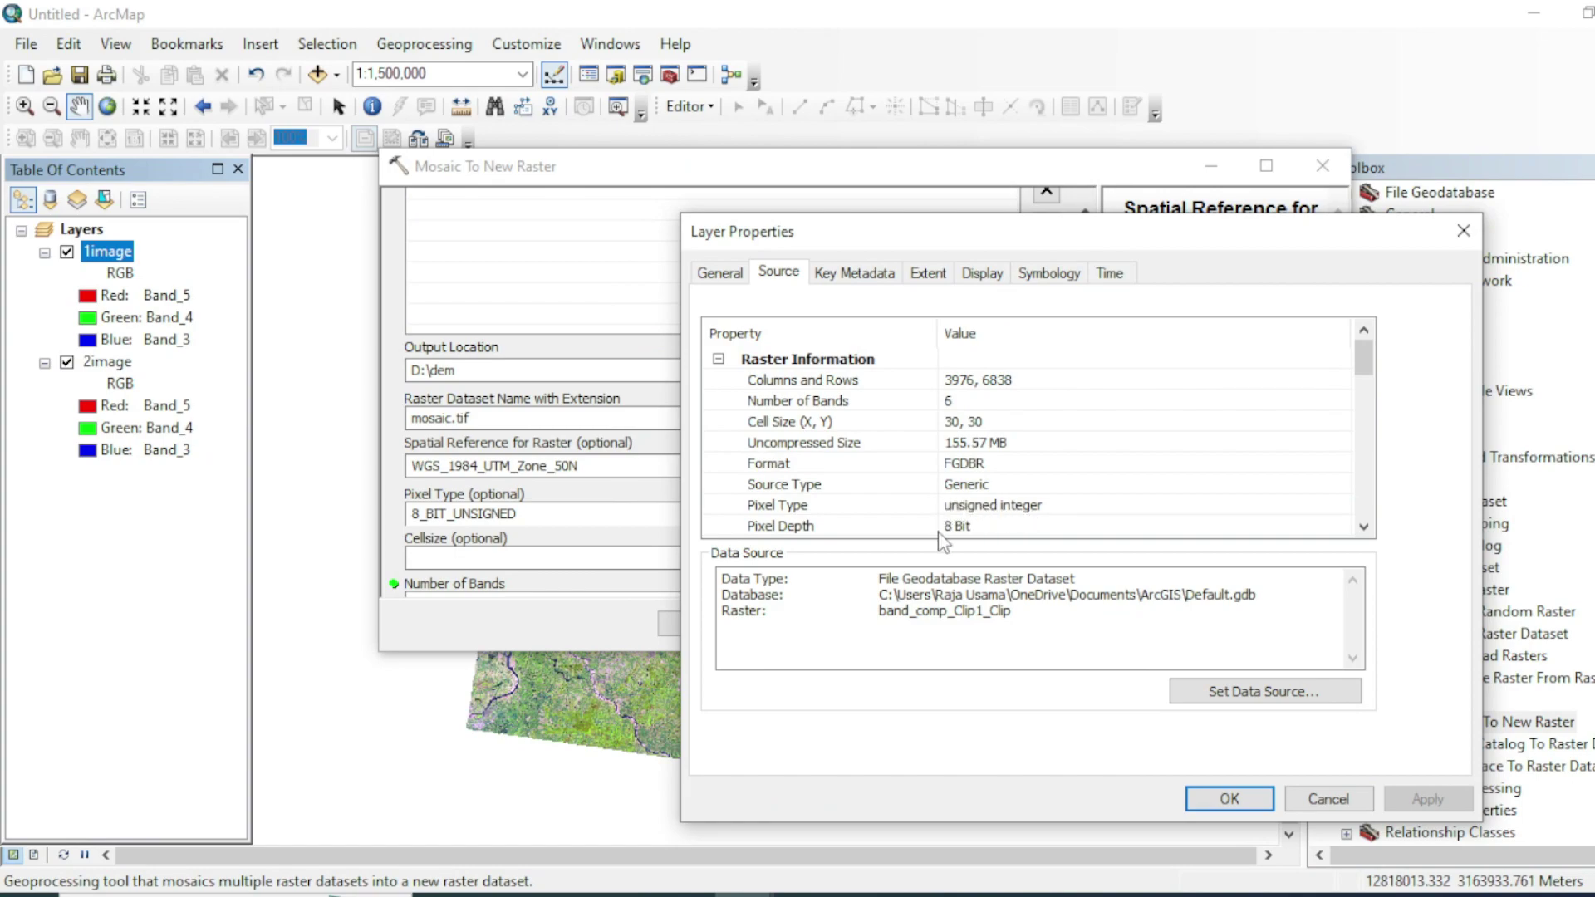
pyautogui.click(1464, 231)
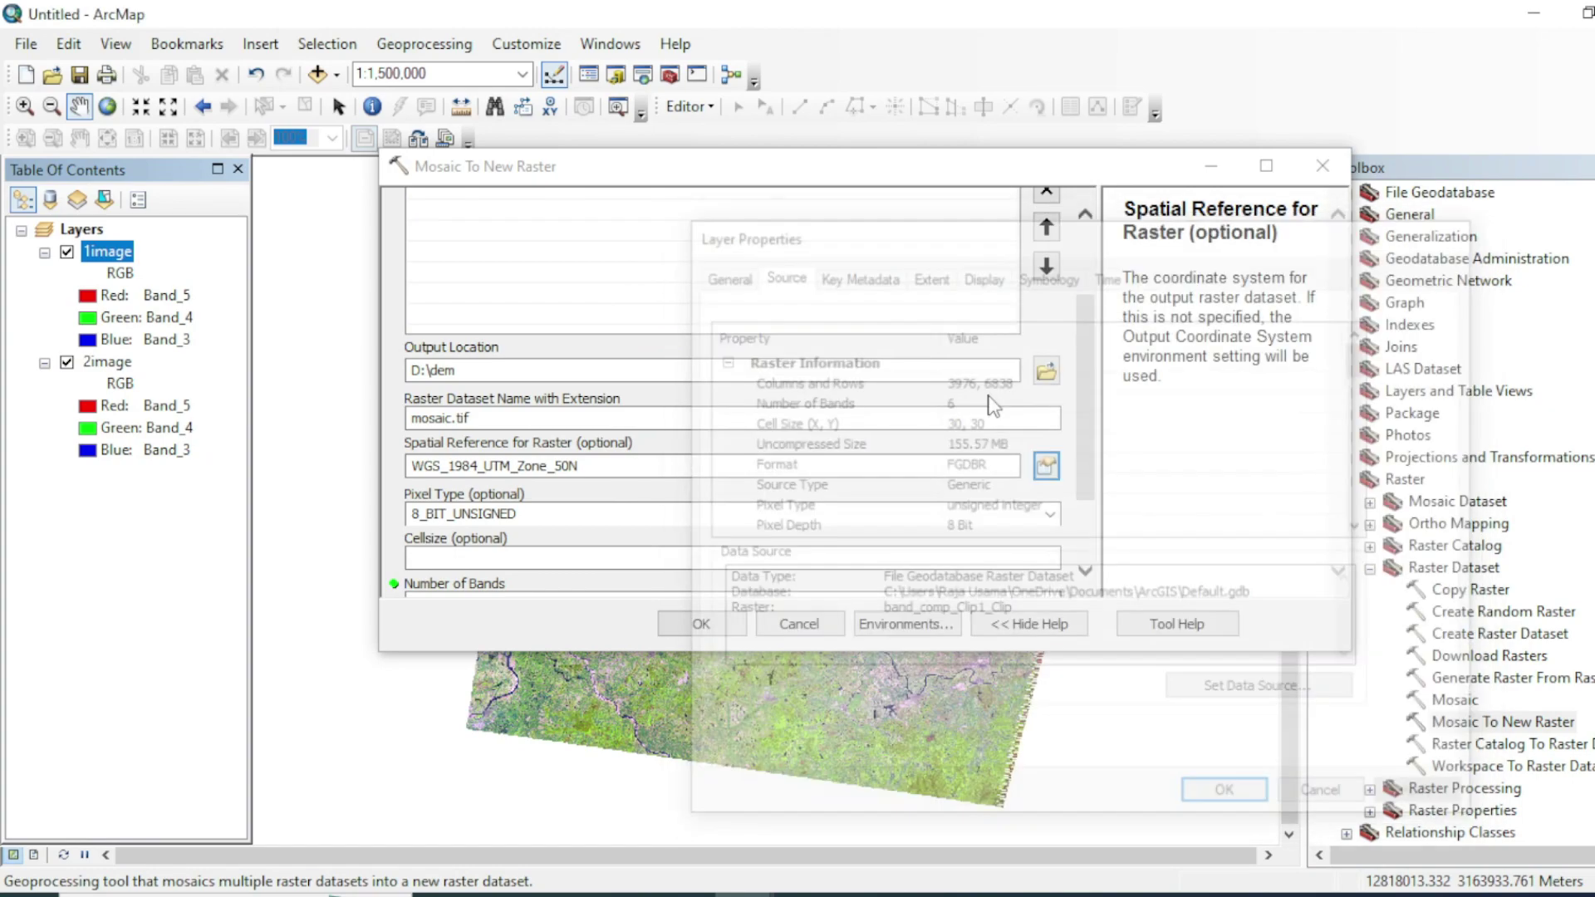
pyautogui.click(1051, 514)
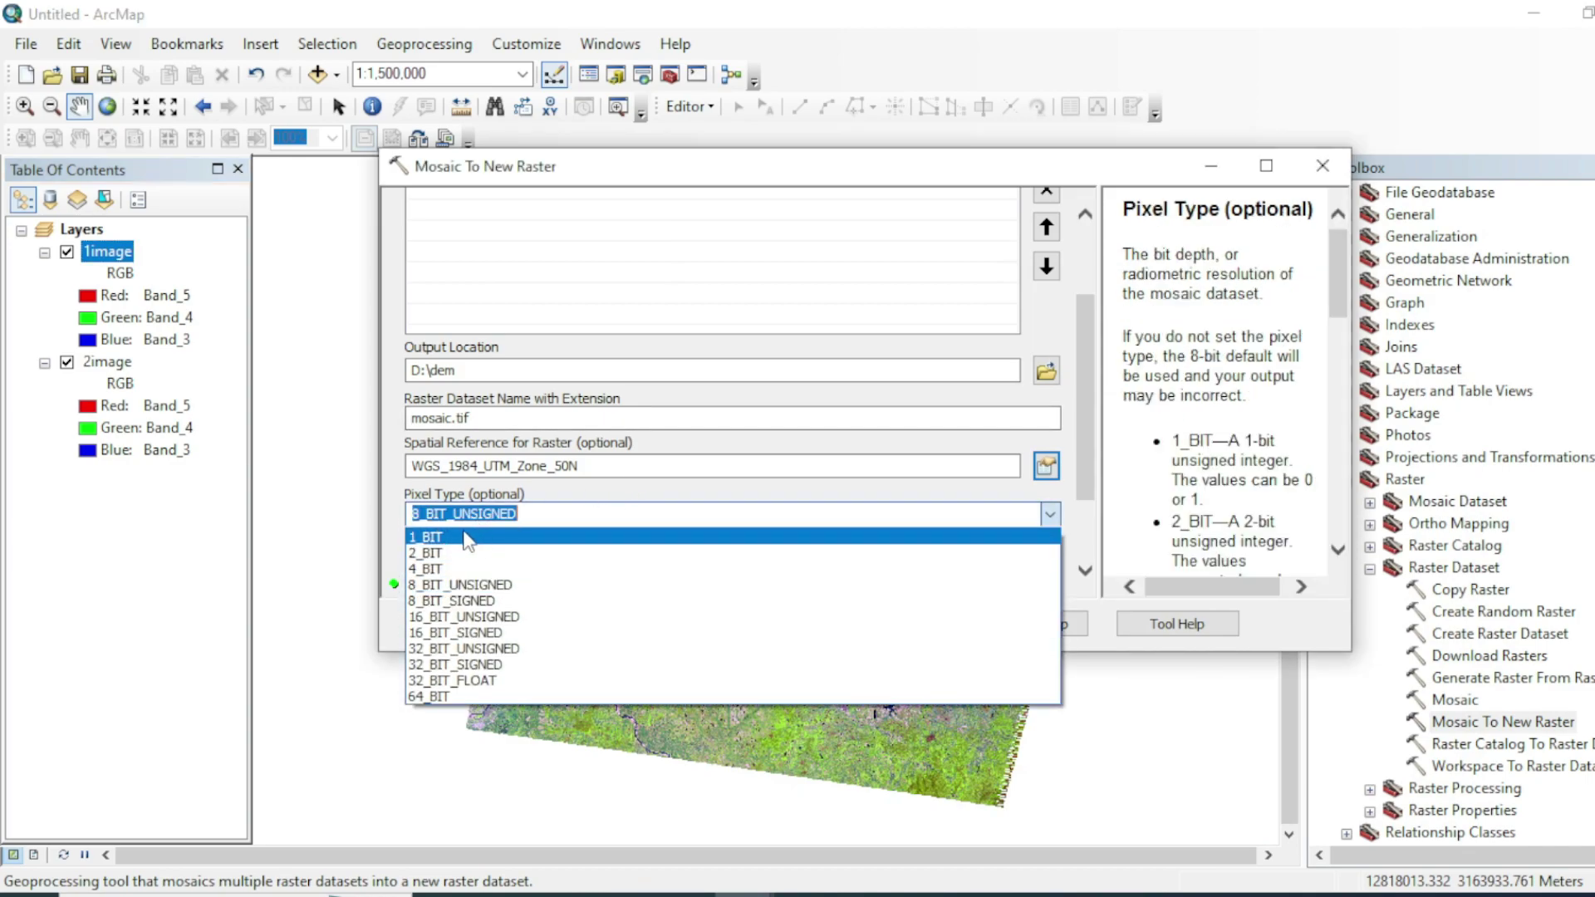
pyautogui.click(575, 490)
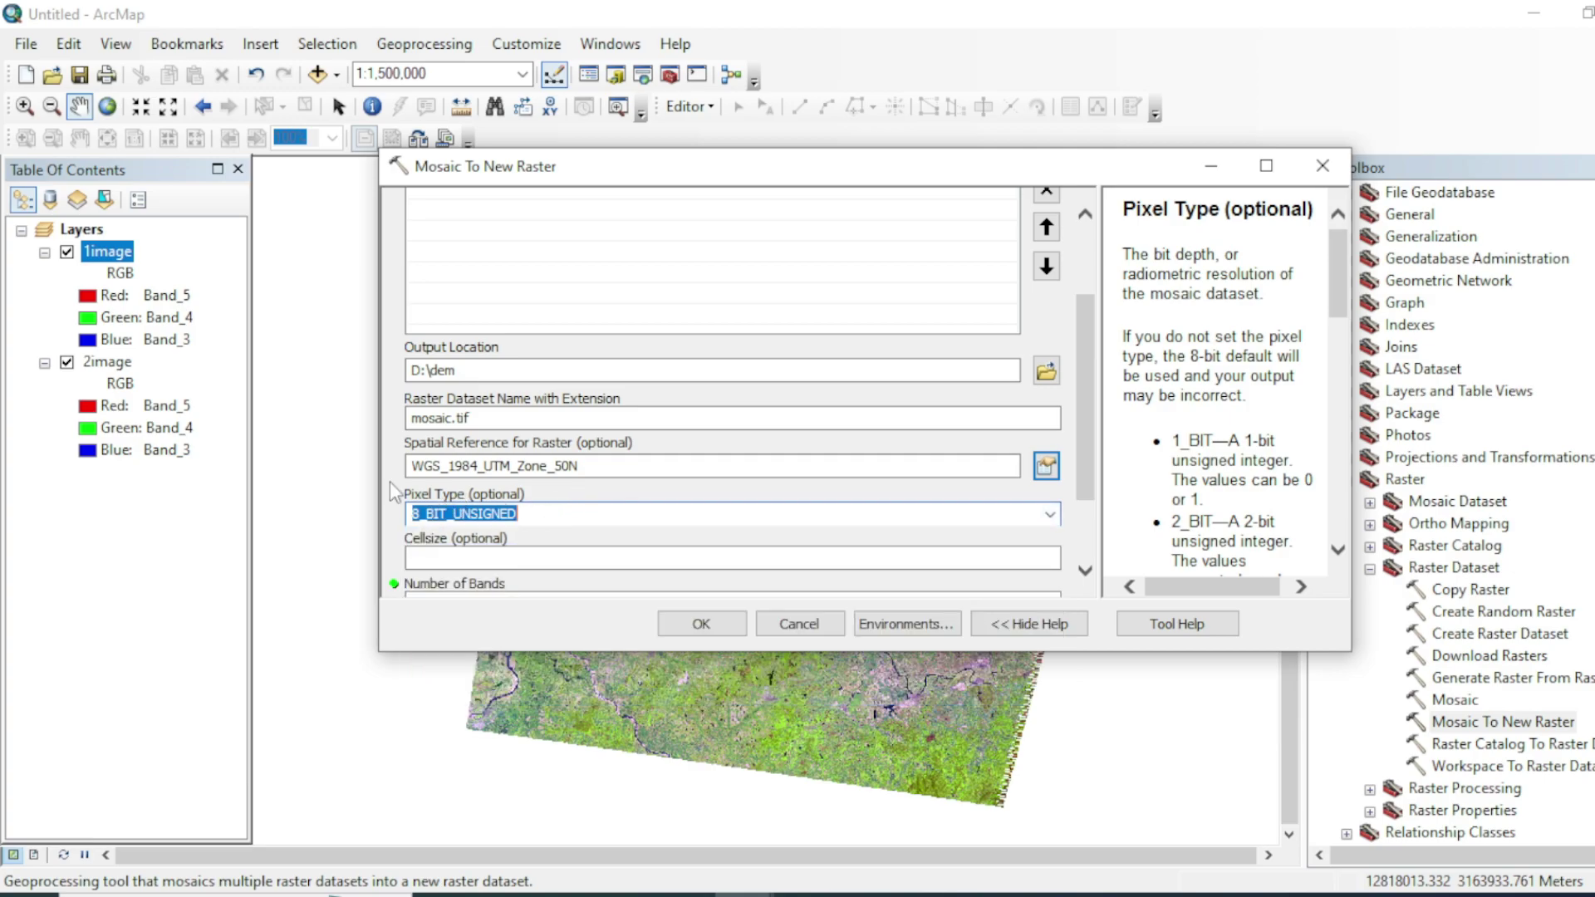
# Step: Check 1image's cell size and pixel depth in its properties and set the mosaic's cell size to 30
pyautogui.click(107, 264)
pyautogui.rightClick(106, 264)
pyautogui.click(249, 616)
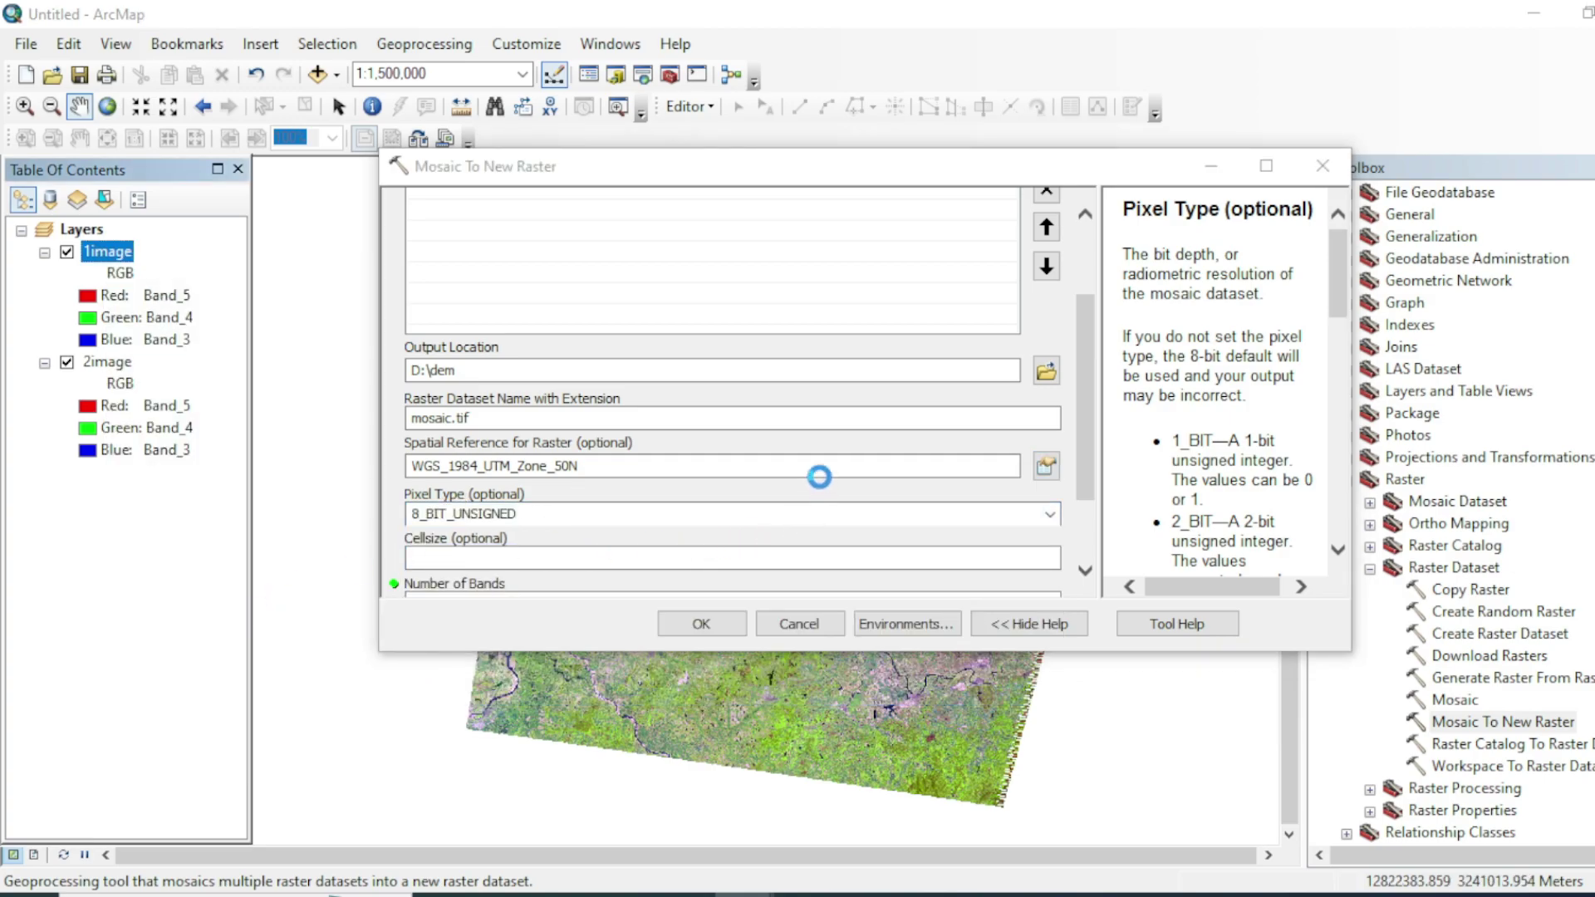
pyautogui.click(1220, 156)
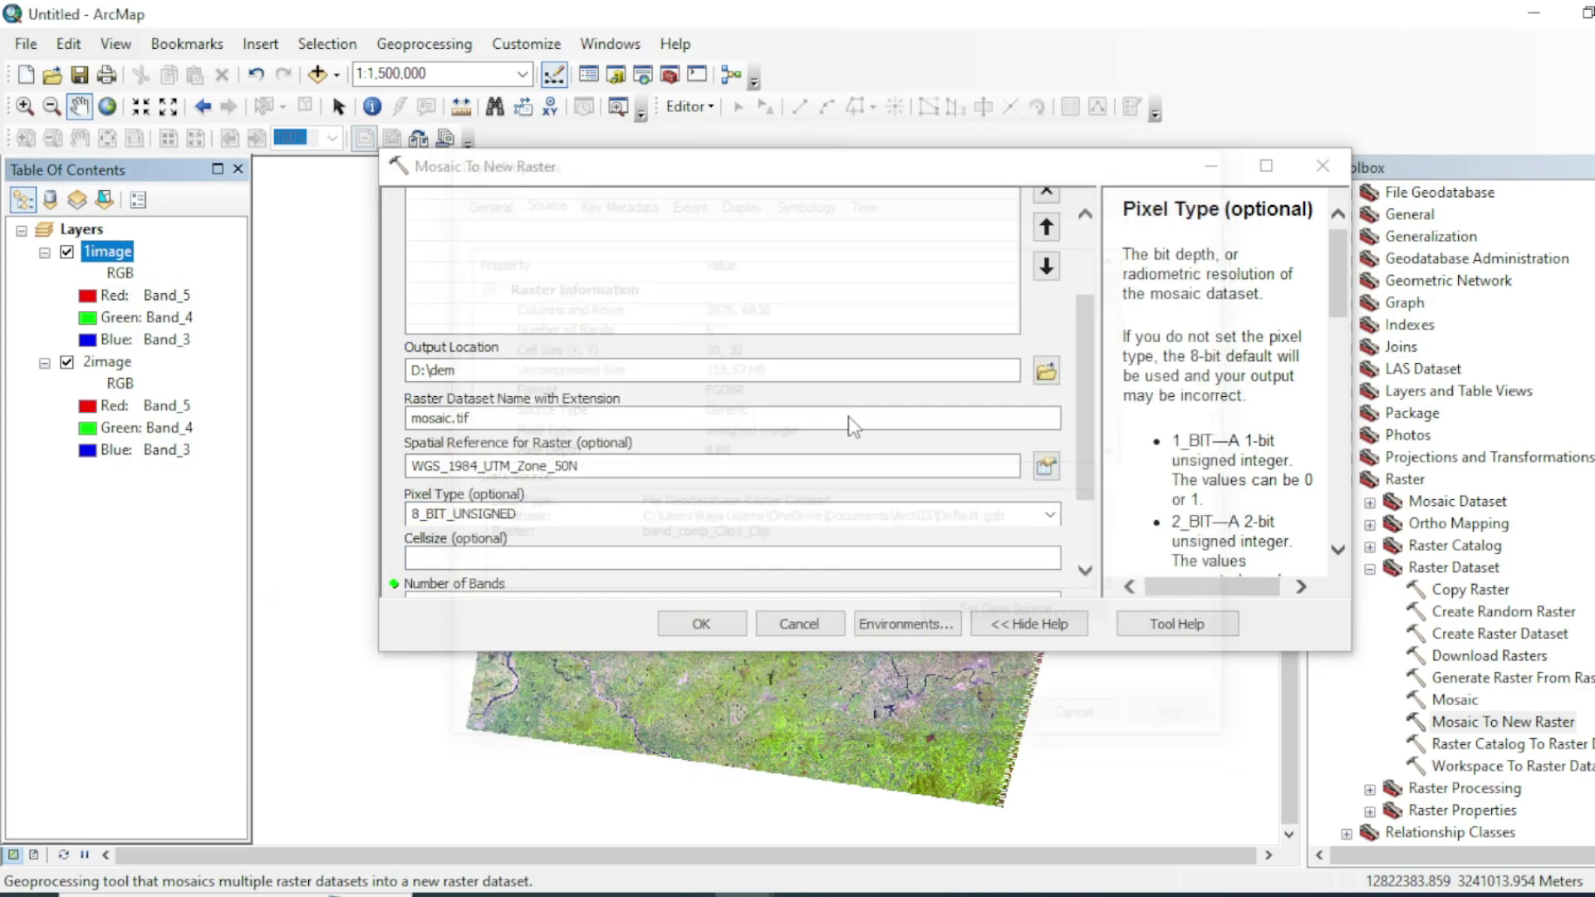
pyautogui.click(1043, 558)
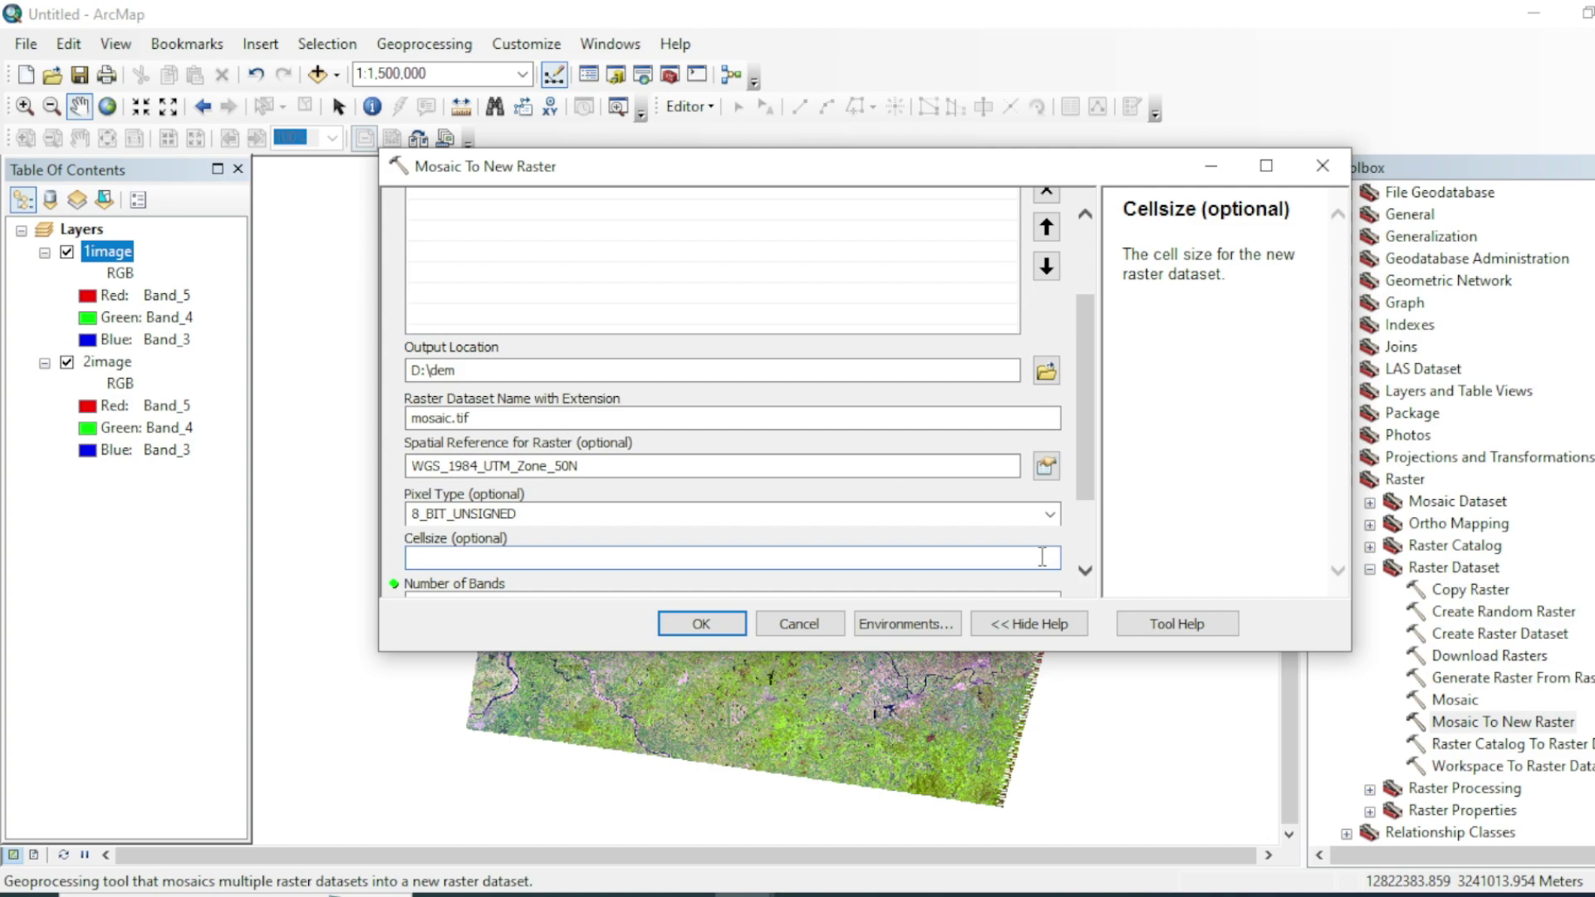
pyautogui.moveTo(1092, 479); pyautogui.dragTo(1092, 517)
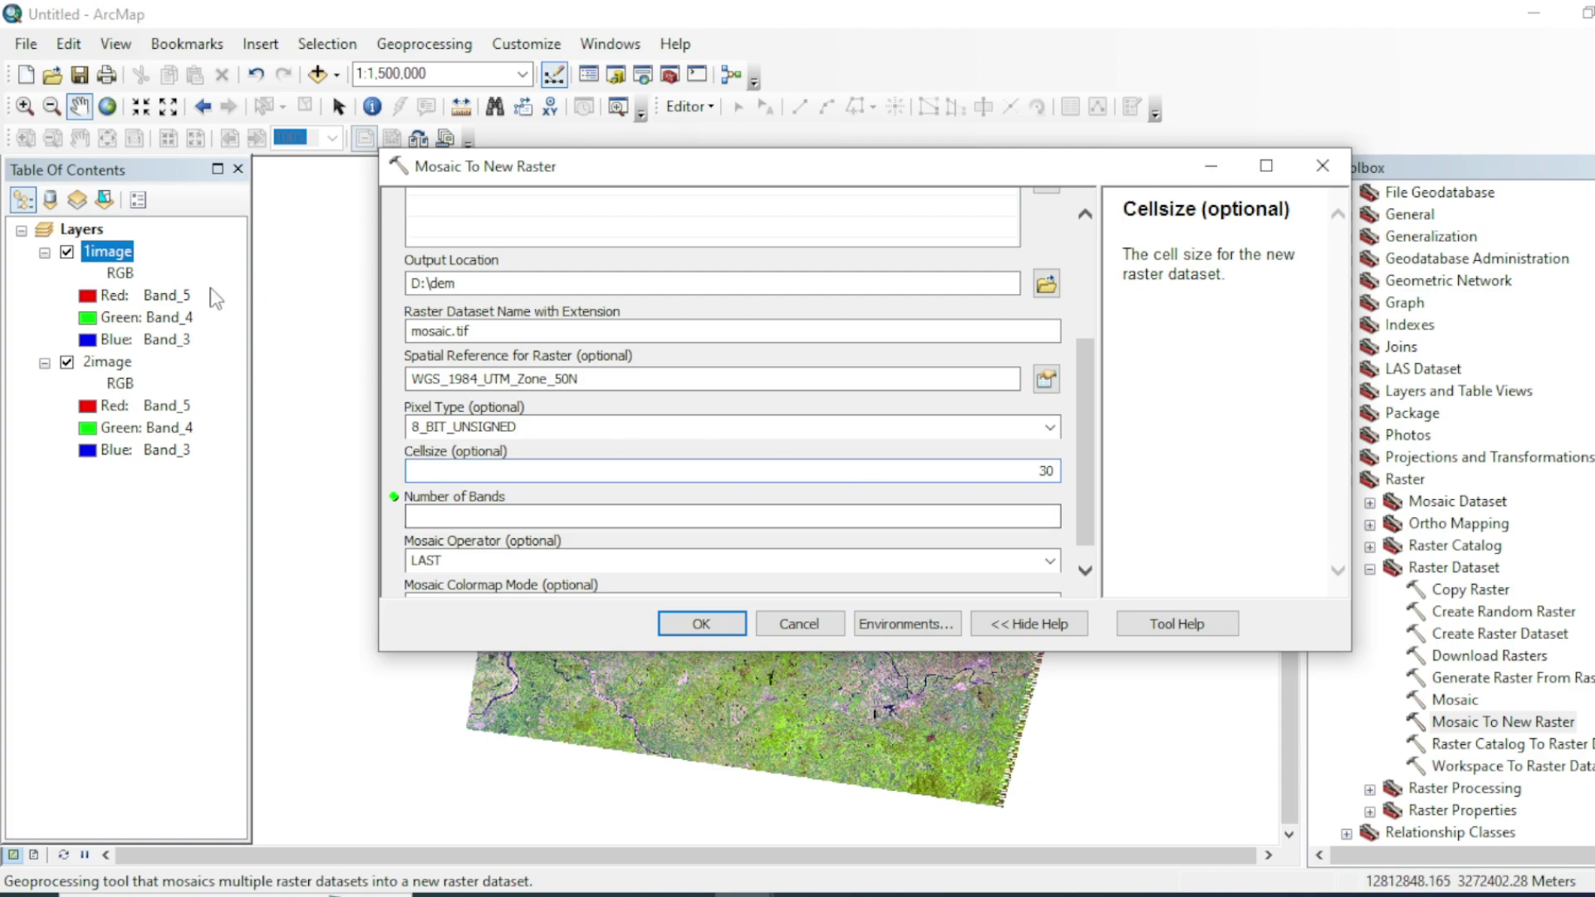
# Step: Look up 1image's band count in its properties, set the mosaic's number of bands to 6 and run the tool
pyautogui.rightClick(106, 254)
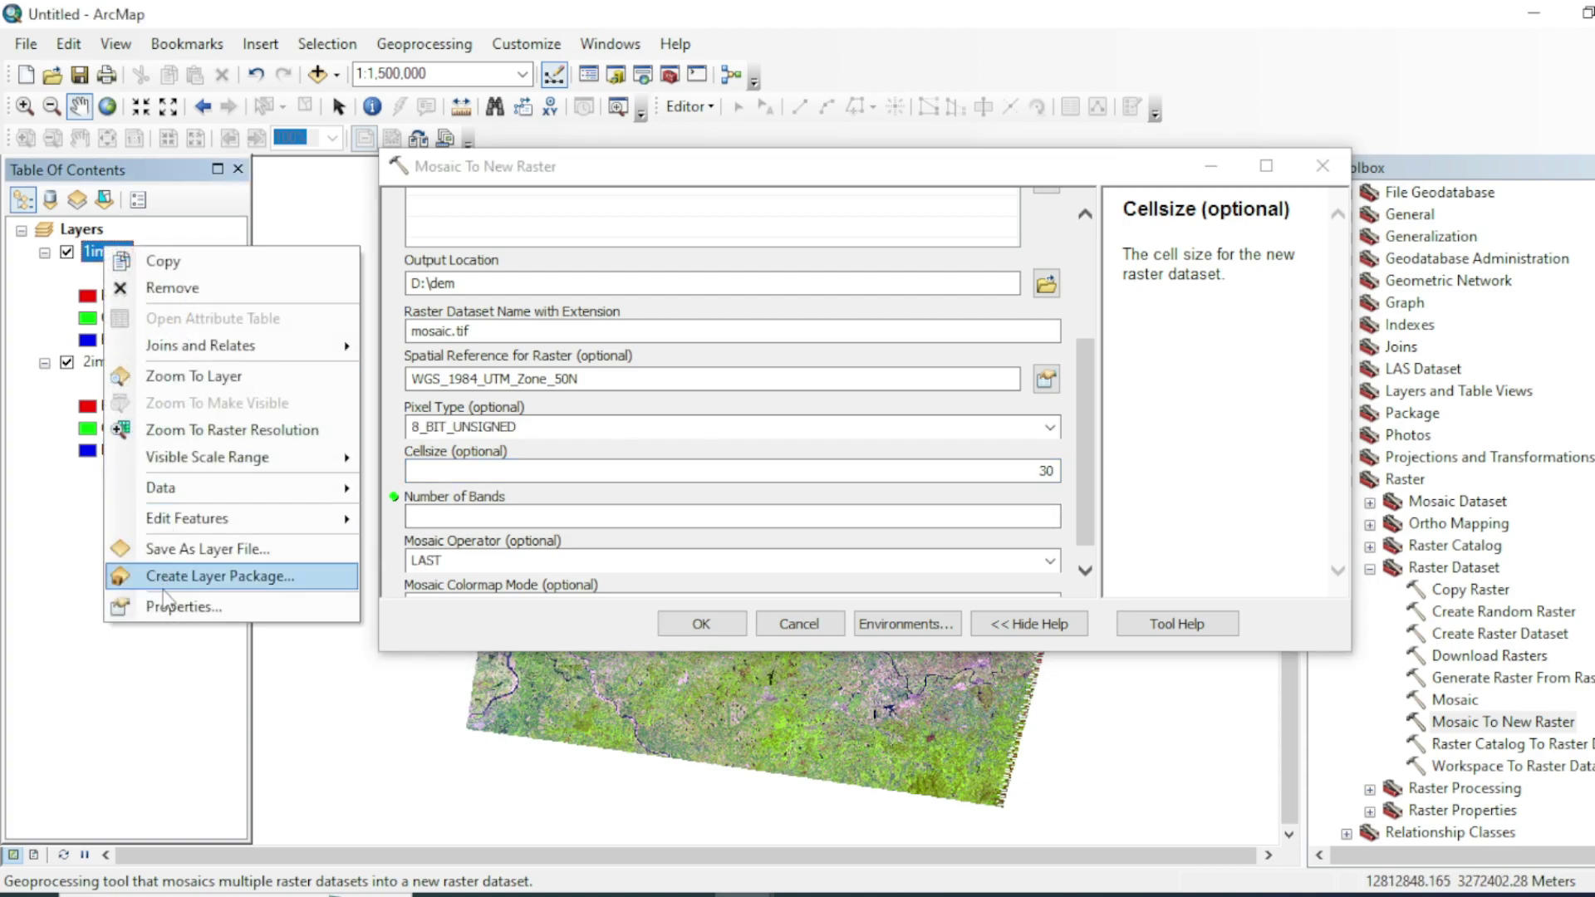
pyautogui.click(170, 604)
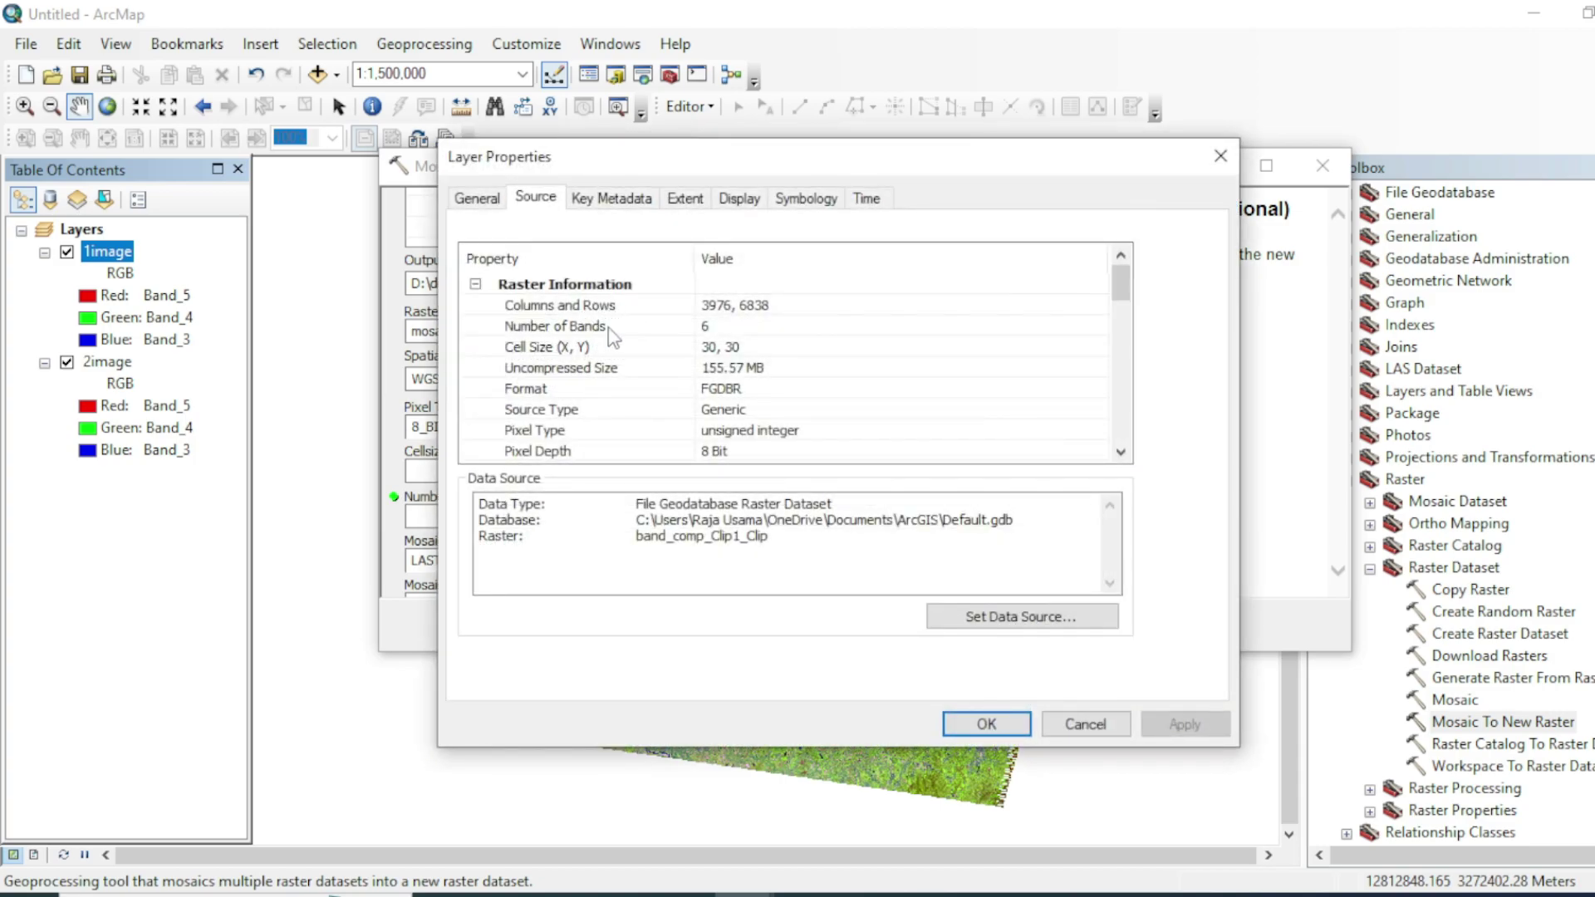
pyautogui.click(1223, 170)
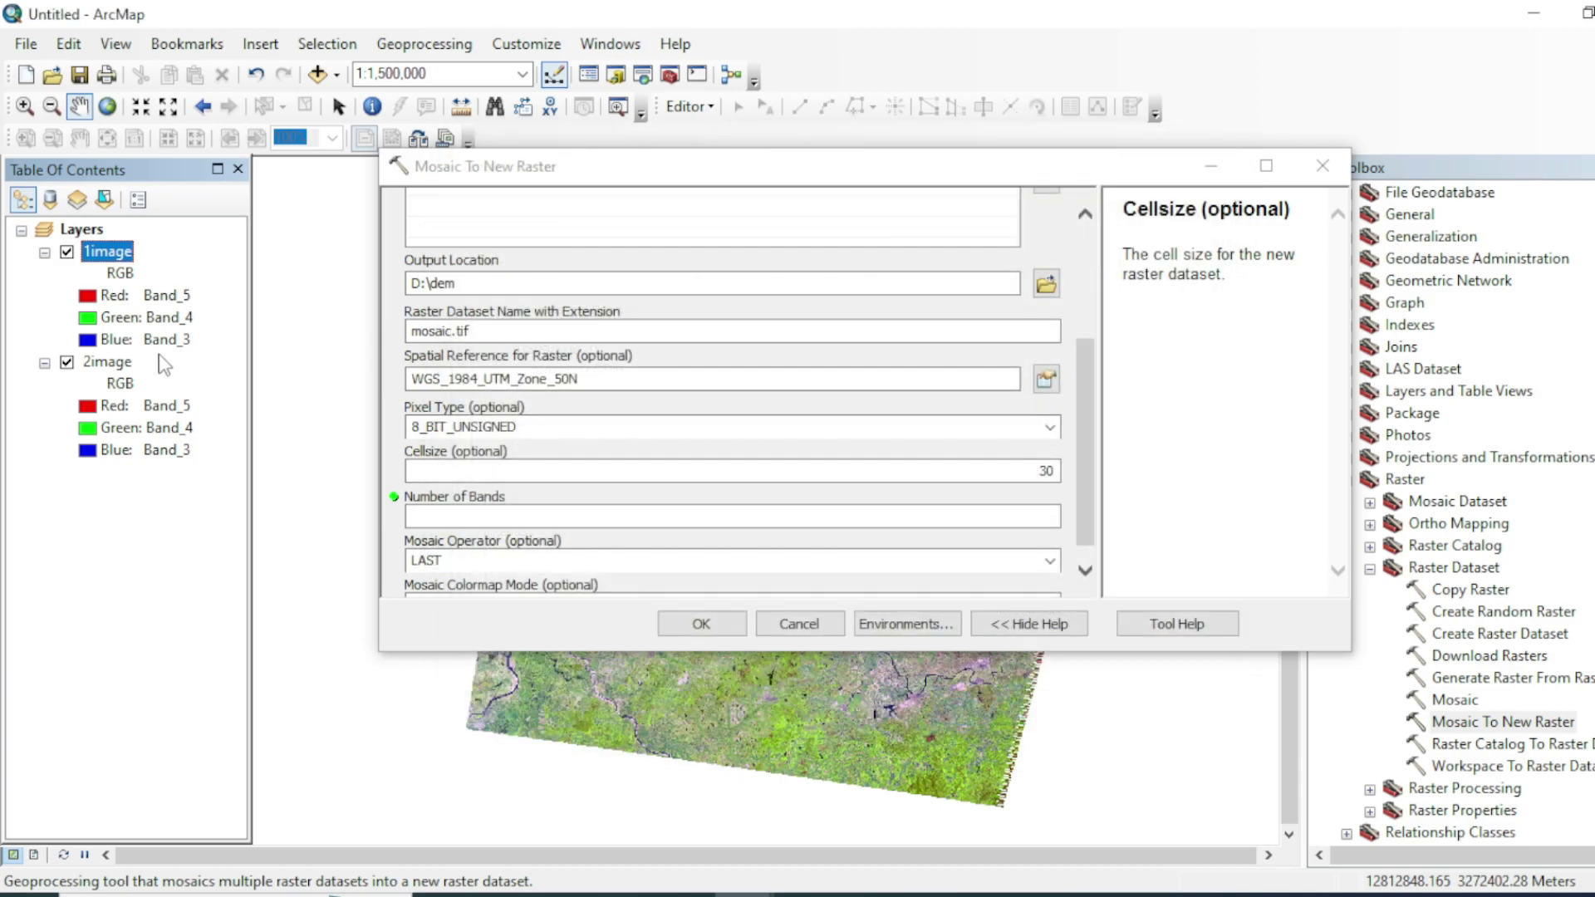
pyautogui.write('30')
pyautogui.click(1049, 516)
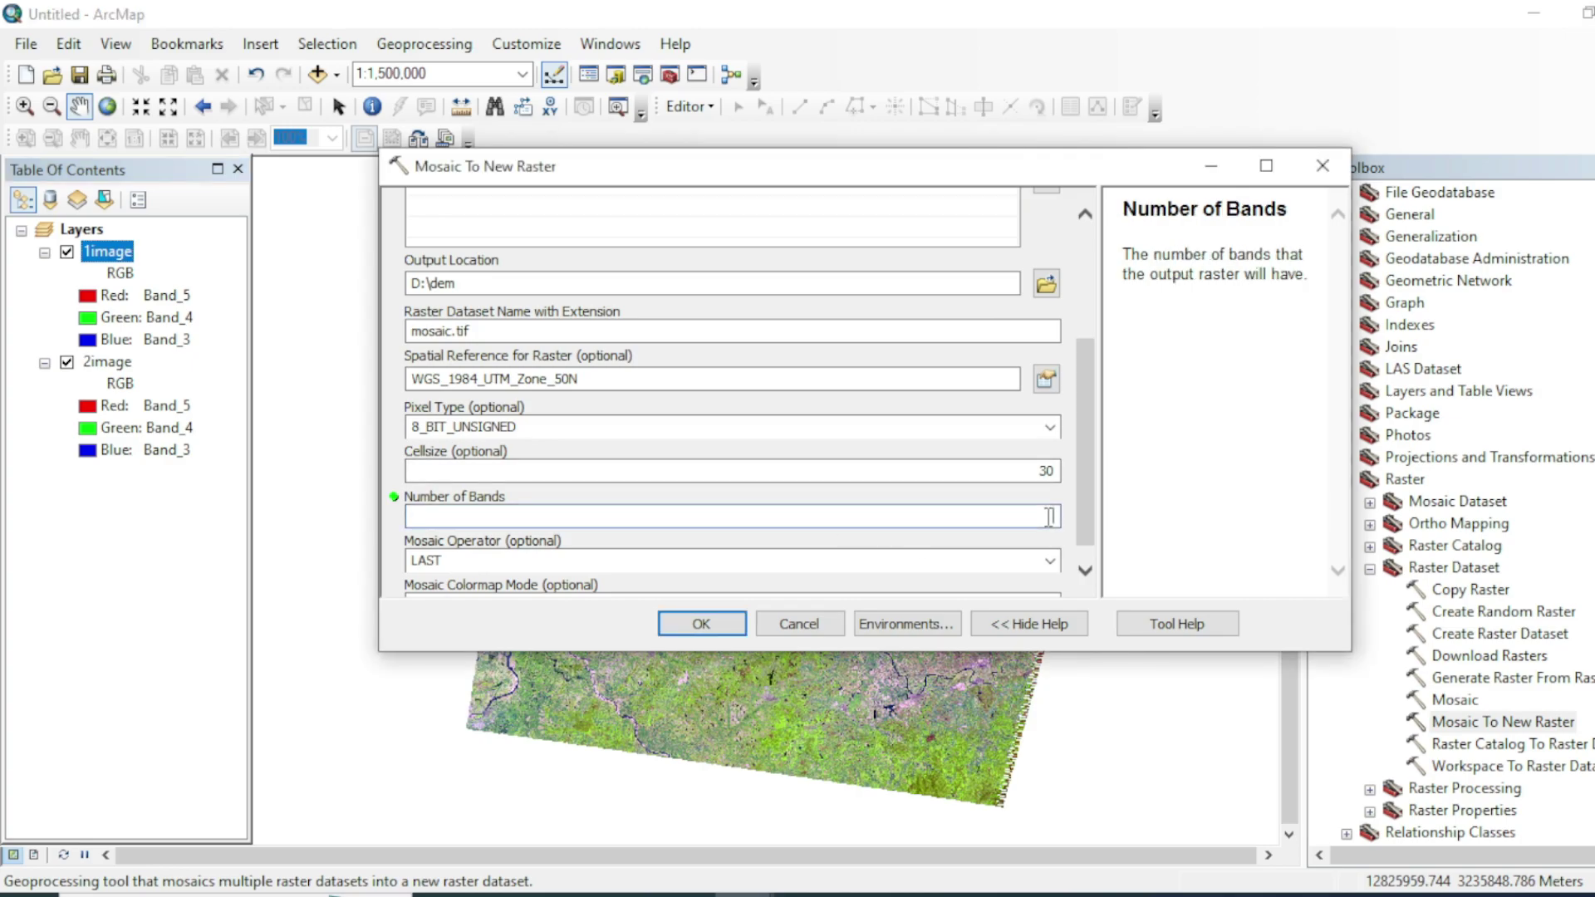
pyautogui.write('6')
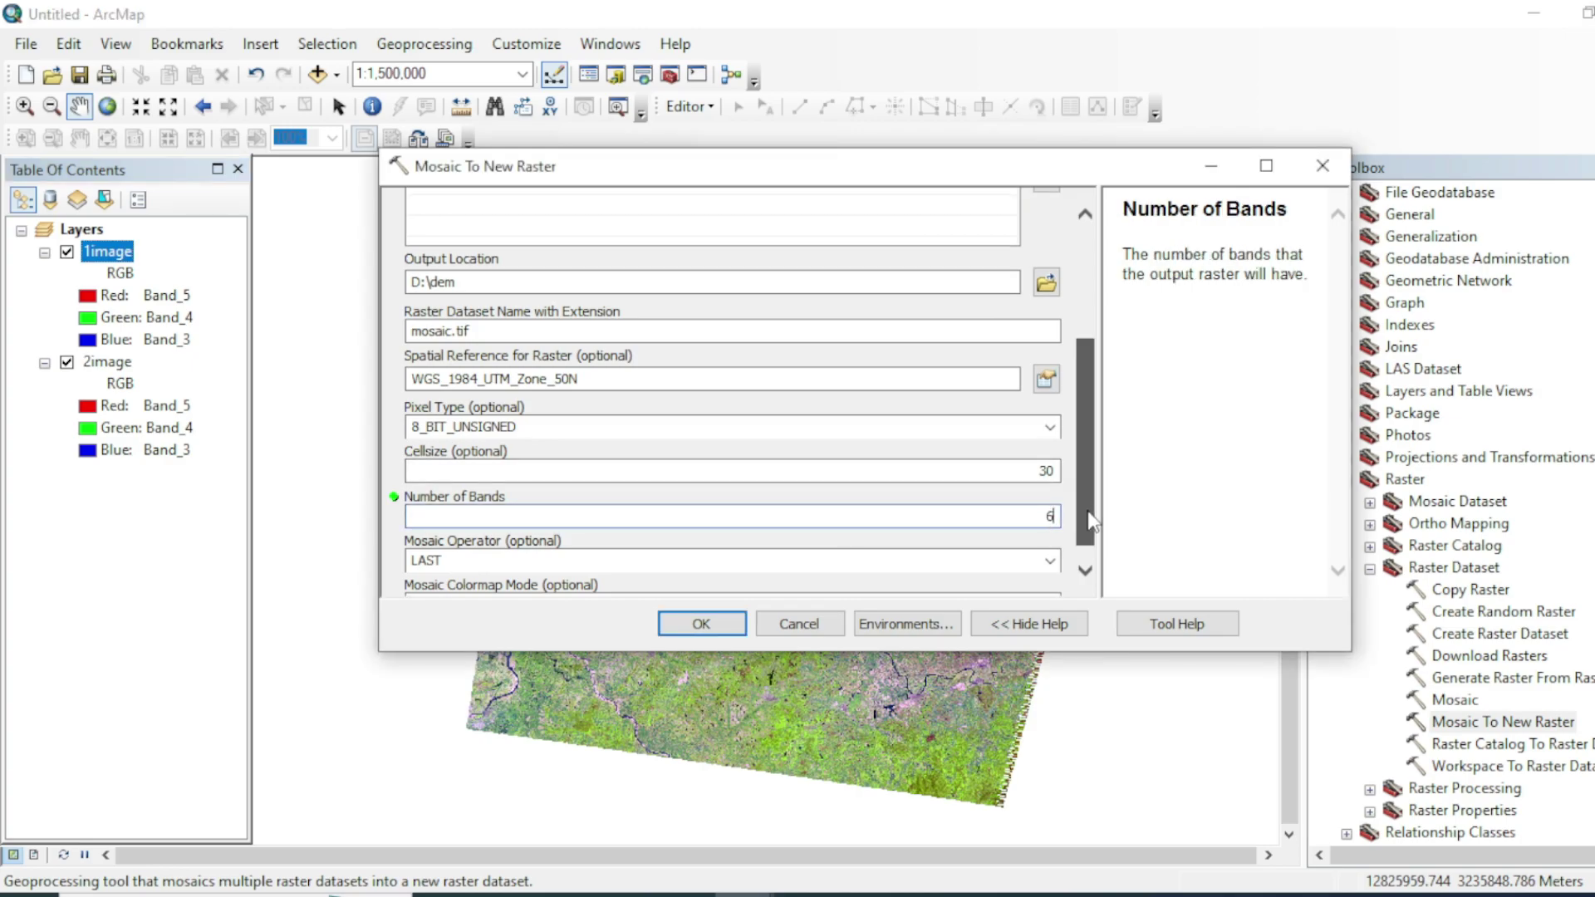
pyautogui.scroll(-1, 914, 499)
pyautogui.click(715, 627)
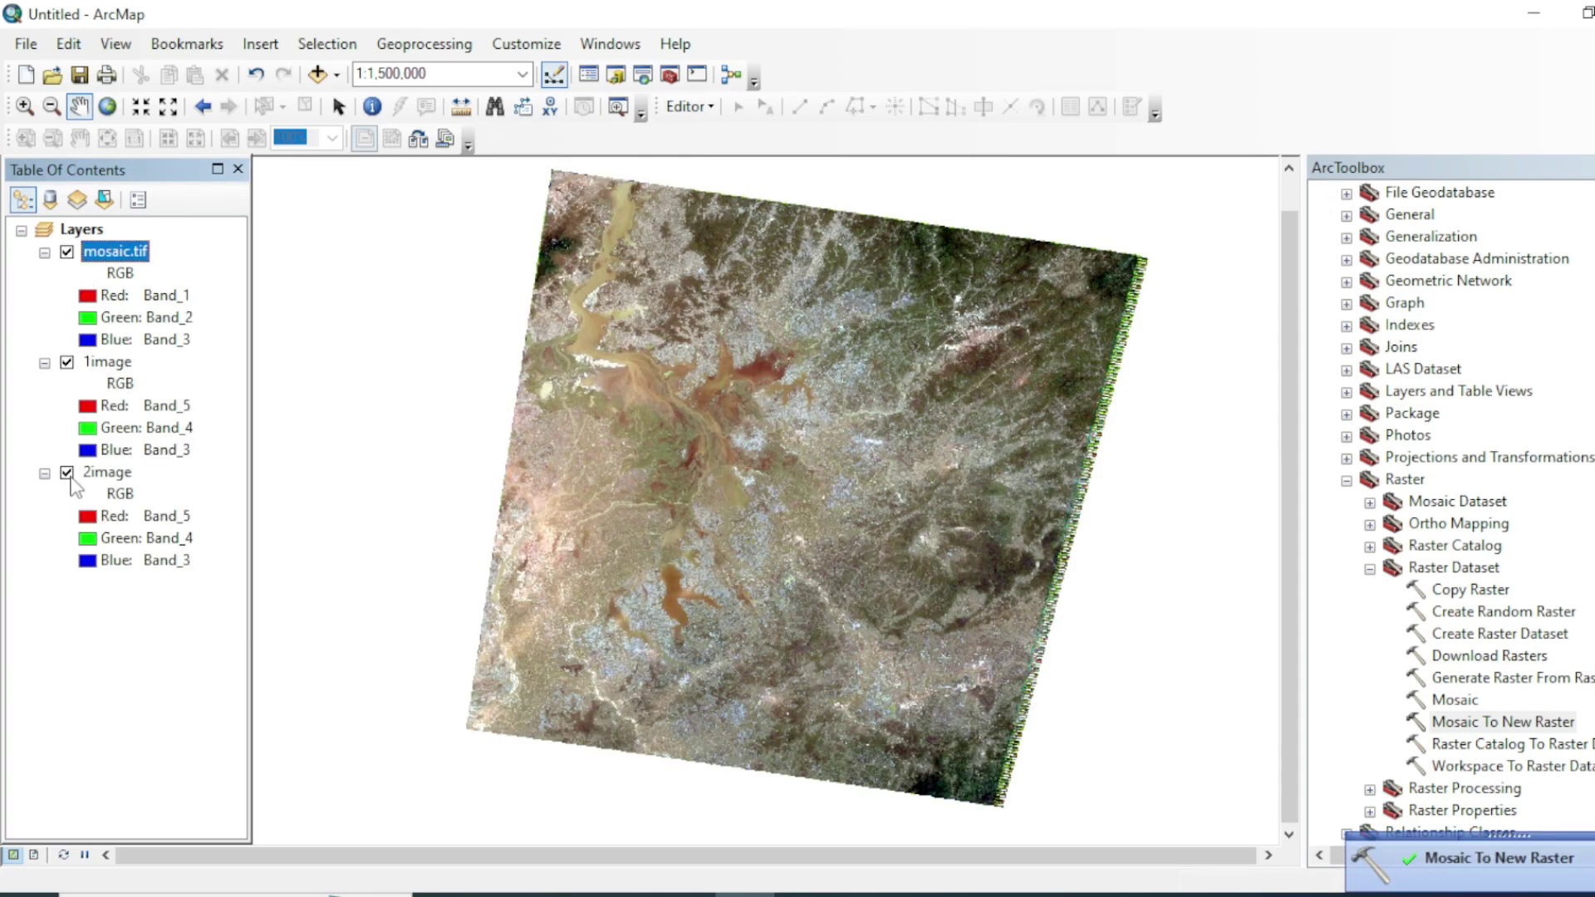
# Step: Hide the 1image and 2image layers and display mosaic.tif with Band_4 as red, Band_5 as green and Band_3 as blue
pyautogui.click(67, 473)
pyautogui.click(67, 362)
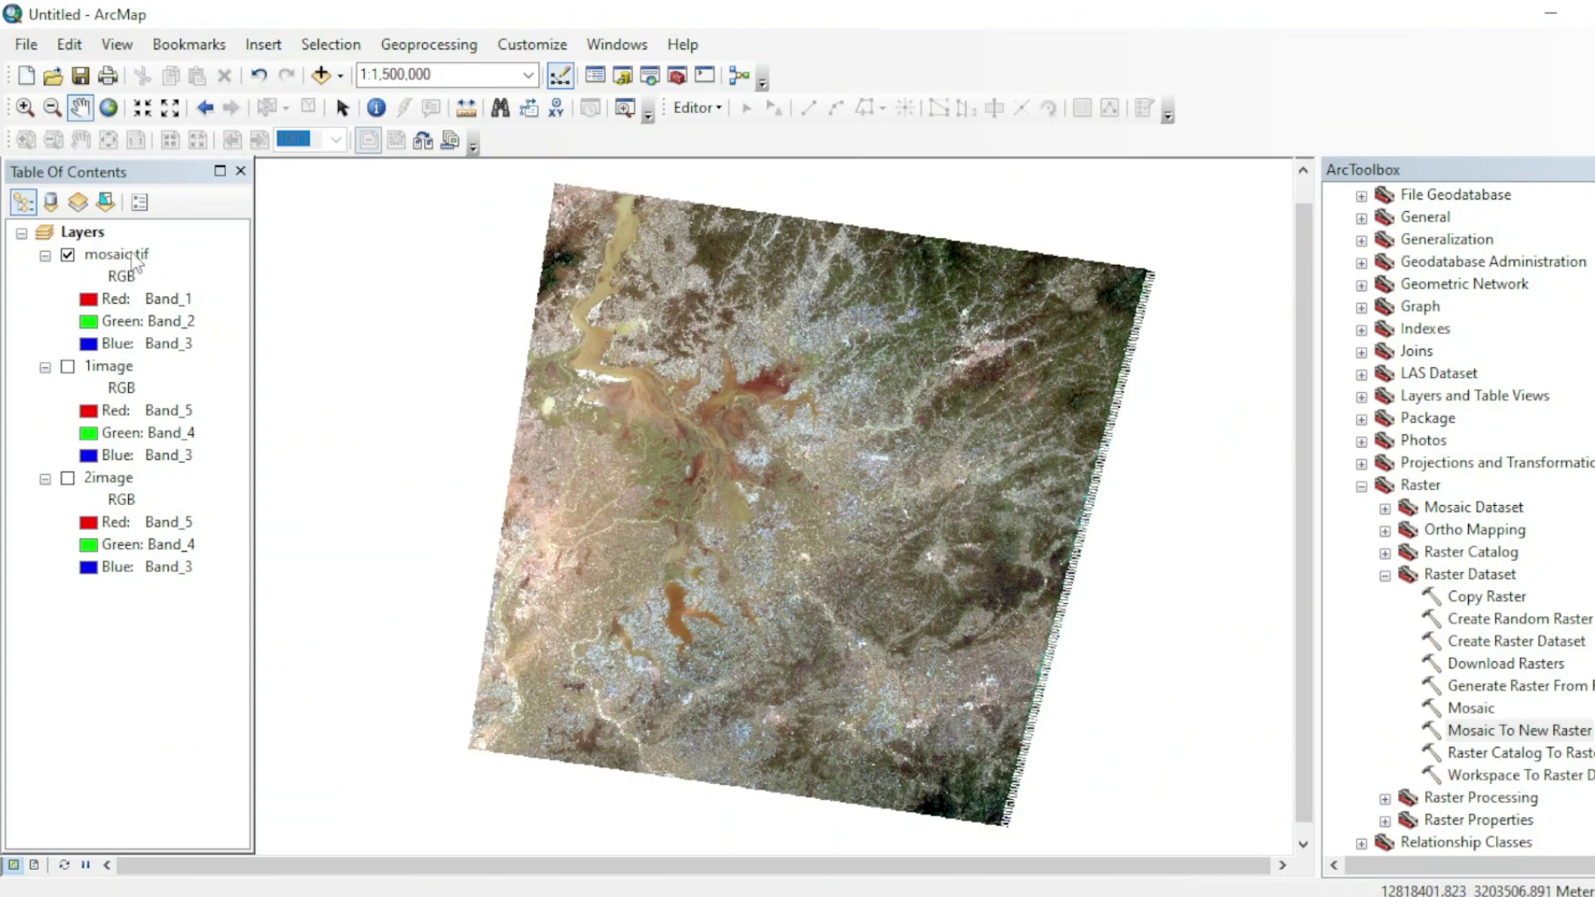
pyautogui.click(86, 301)
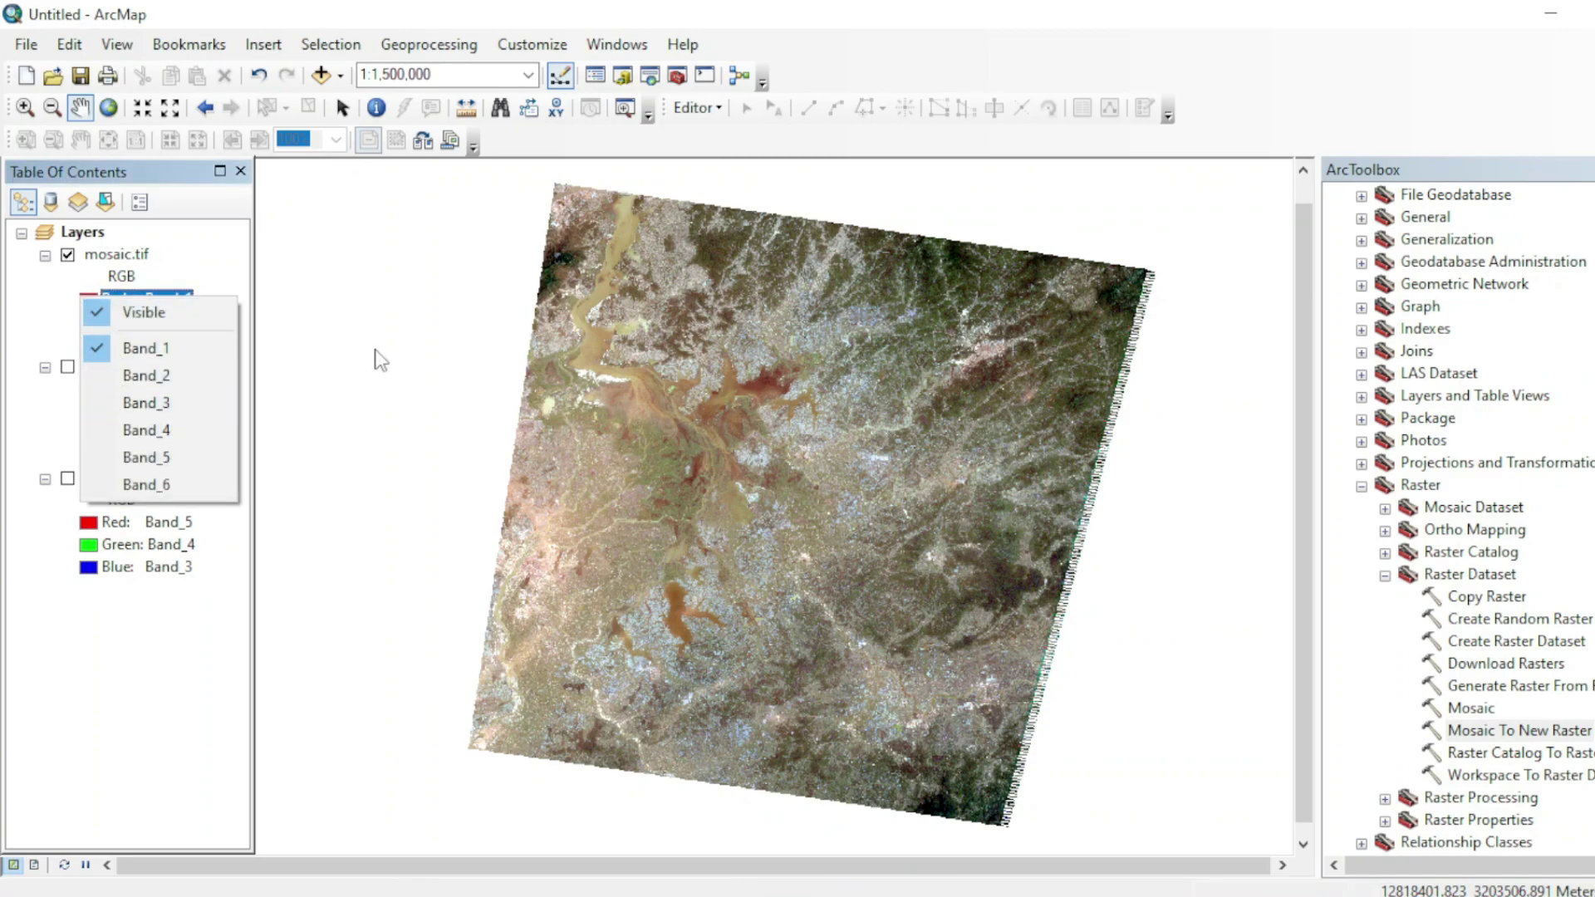
pyautogui.click(145, 430)
pyautogui.click(88, 322)
pyautogui.click(145, 482)
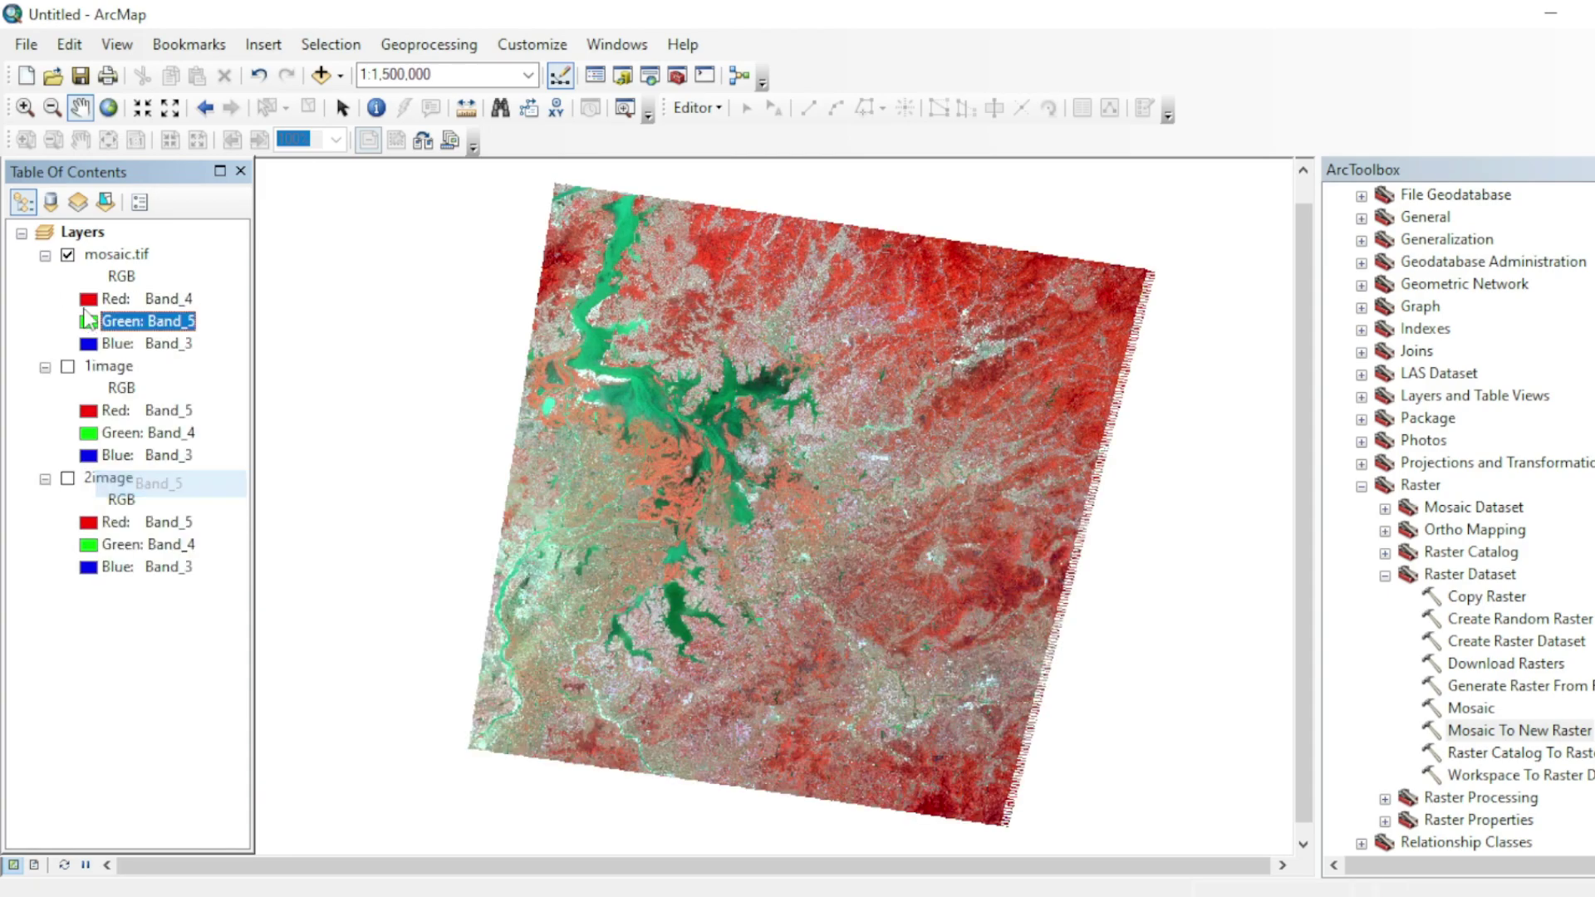
pyautogui.click(88, 344)
pyautogui.click(145, 448)
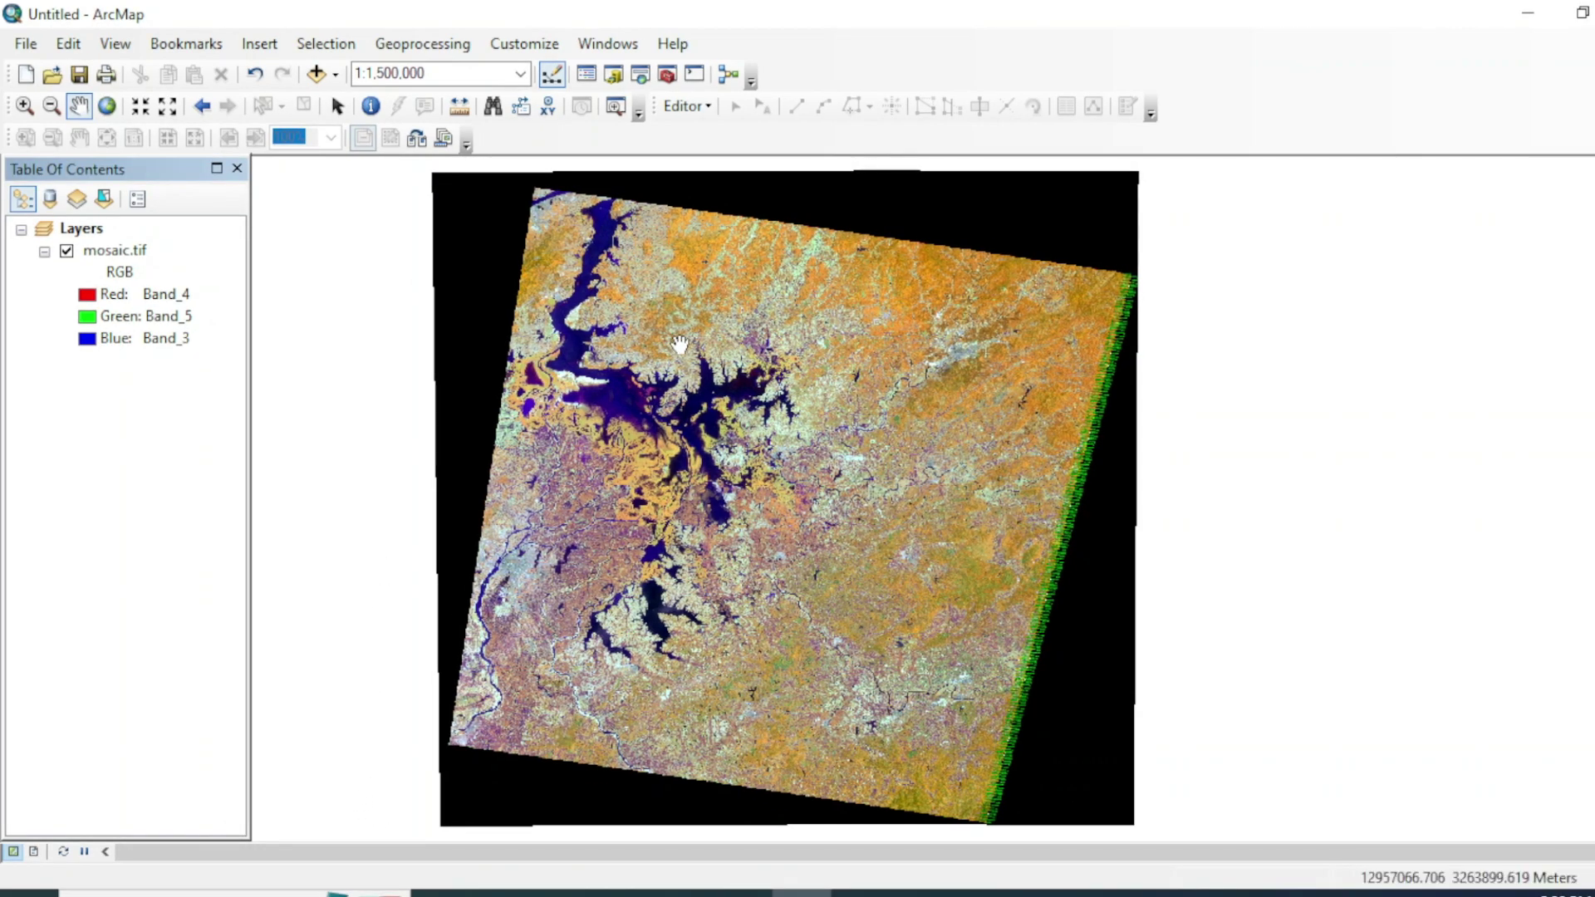
# Step: Review the raster information and data source in mosaic.tif's layer properties
pyautogui.rightClick(112, 251)
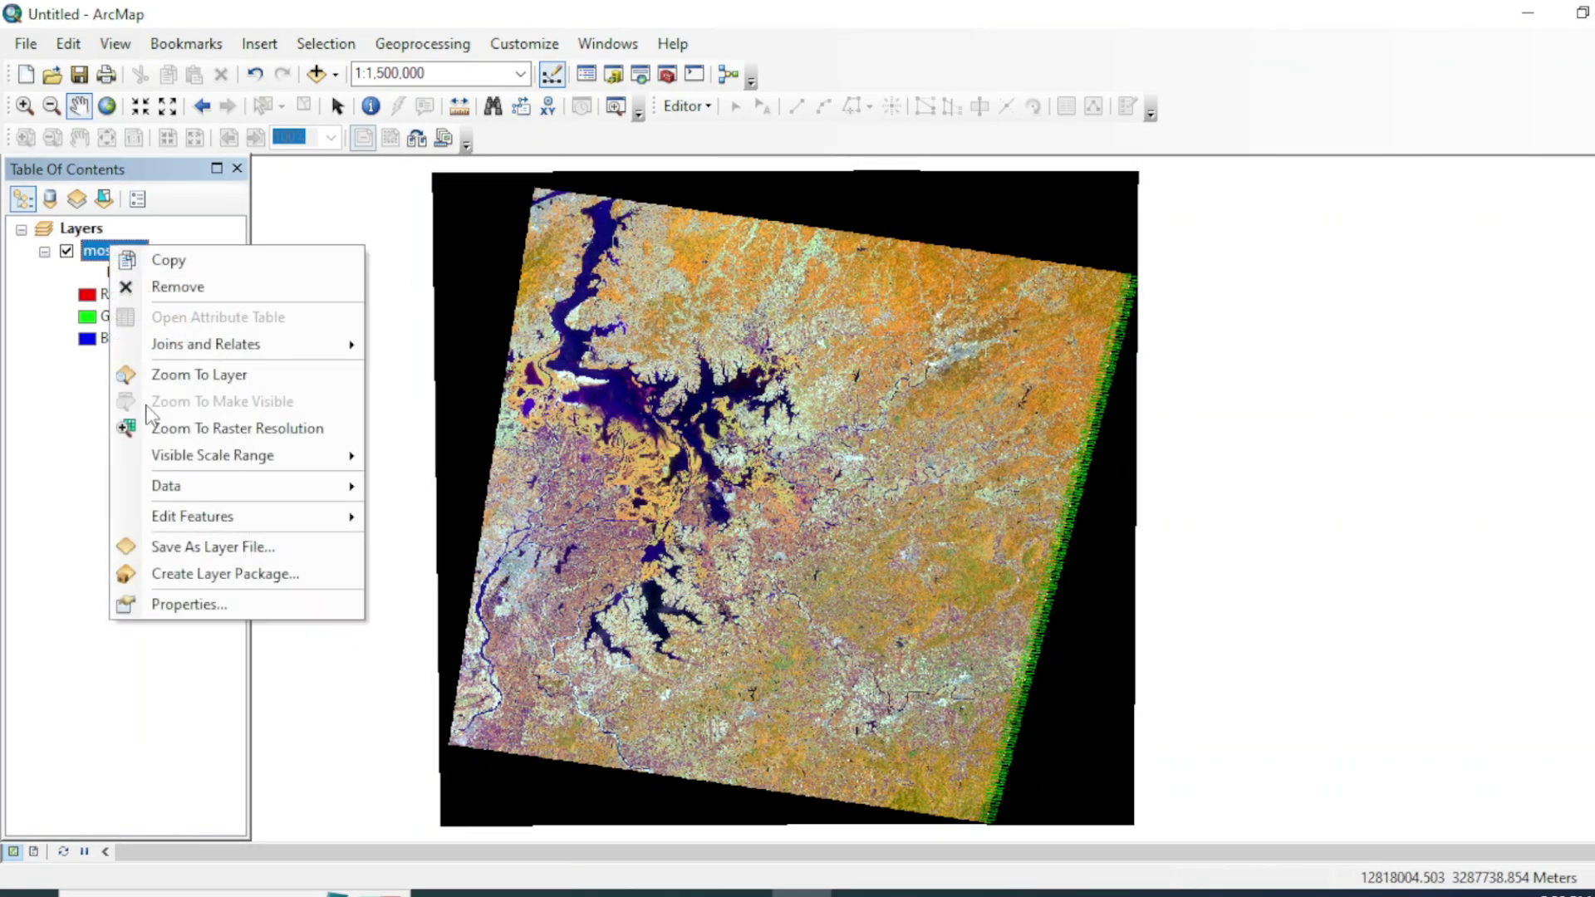
pyautogui.click(171, 605)
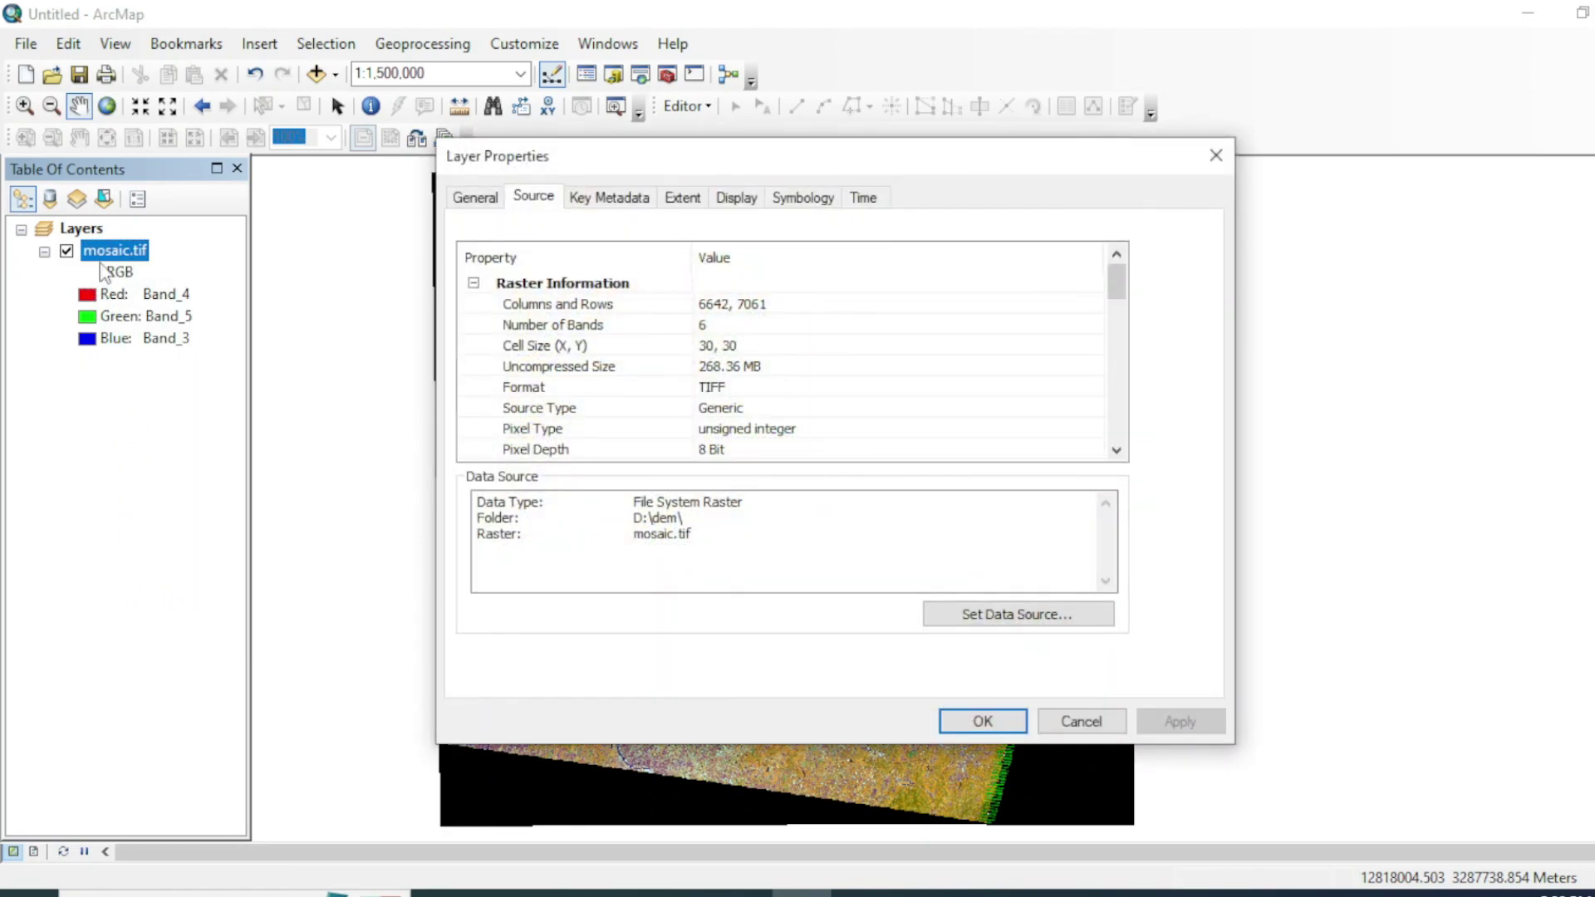
pyautogui.click(1215, 156)
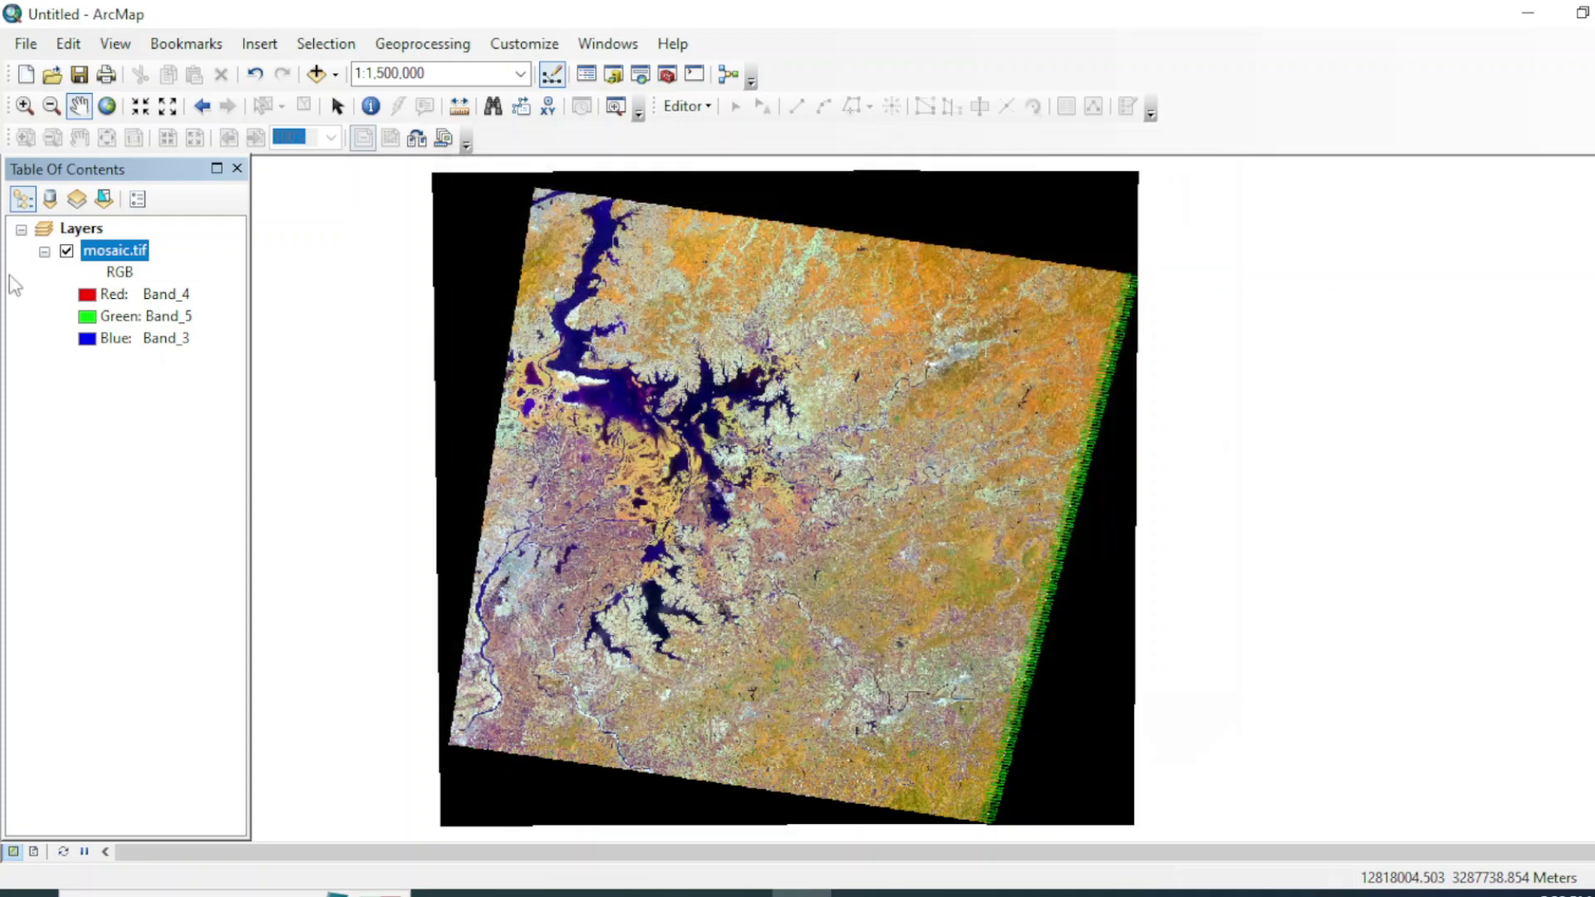
# Step: Start exporting the raster data of mosaic.tif and set its NoData value to 0
pyautogui.rightClick(137, 249)
pyautogui.moveTo(310, 495)
pyautogui.click(449, 513)
pyautogui.moveTo(870, 176); pyautogui.dragTo(1001, 211)
pyautogui.doubleClick(1150, 444)
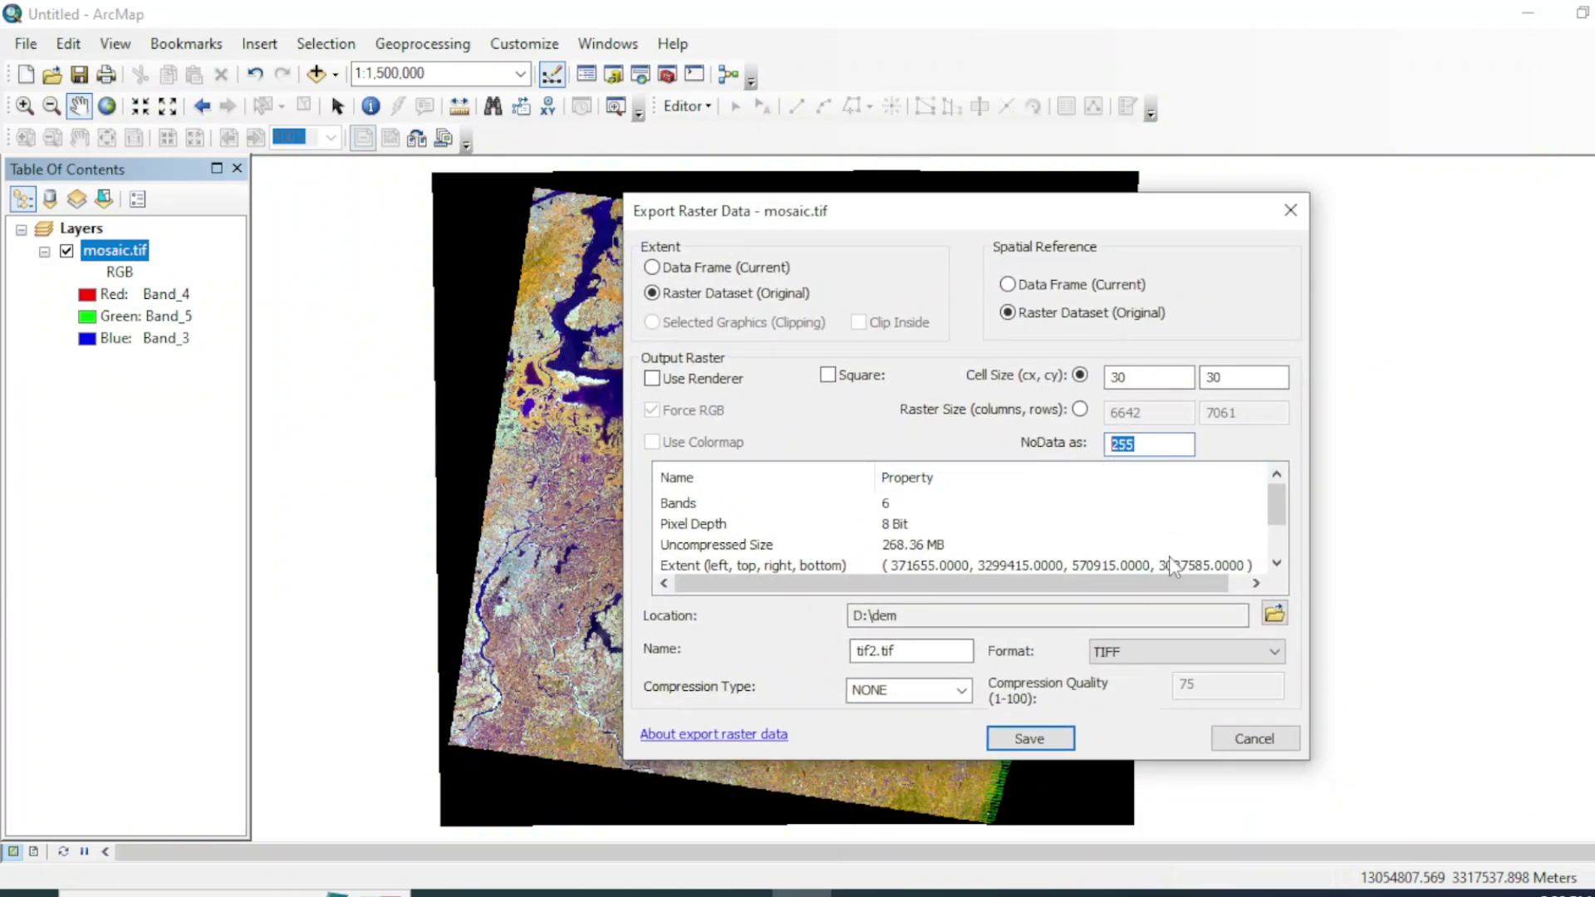
pyautogui.write('0')
pyautogui.moveTo(1033, 226); pyautogui.dragTo(768, 112)
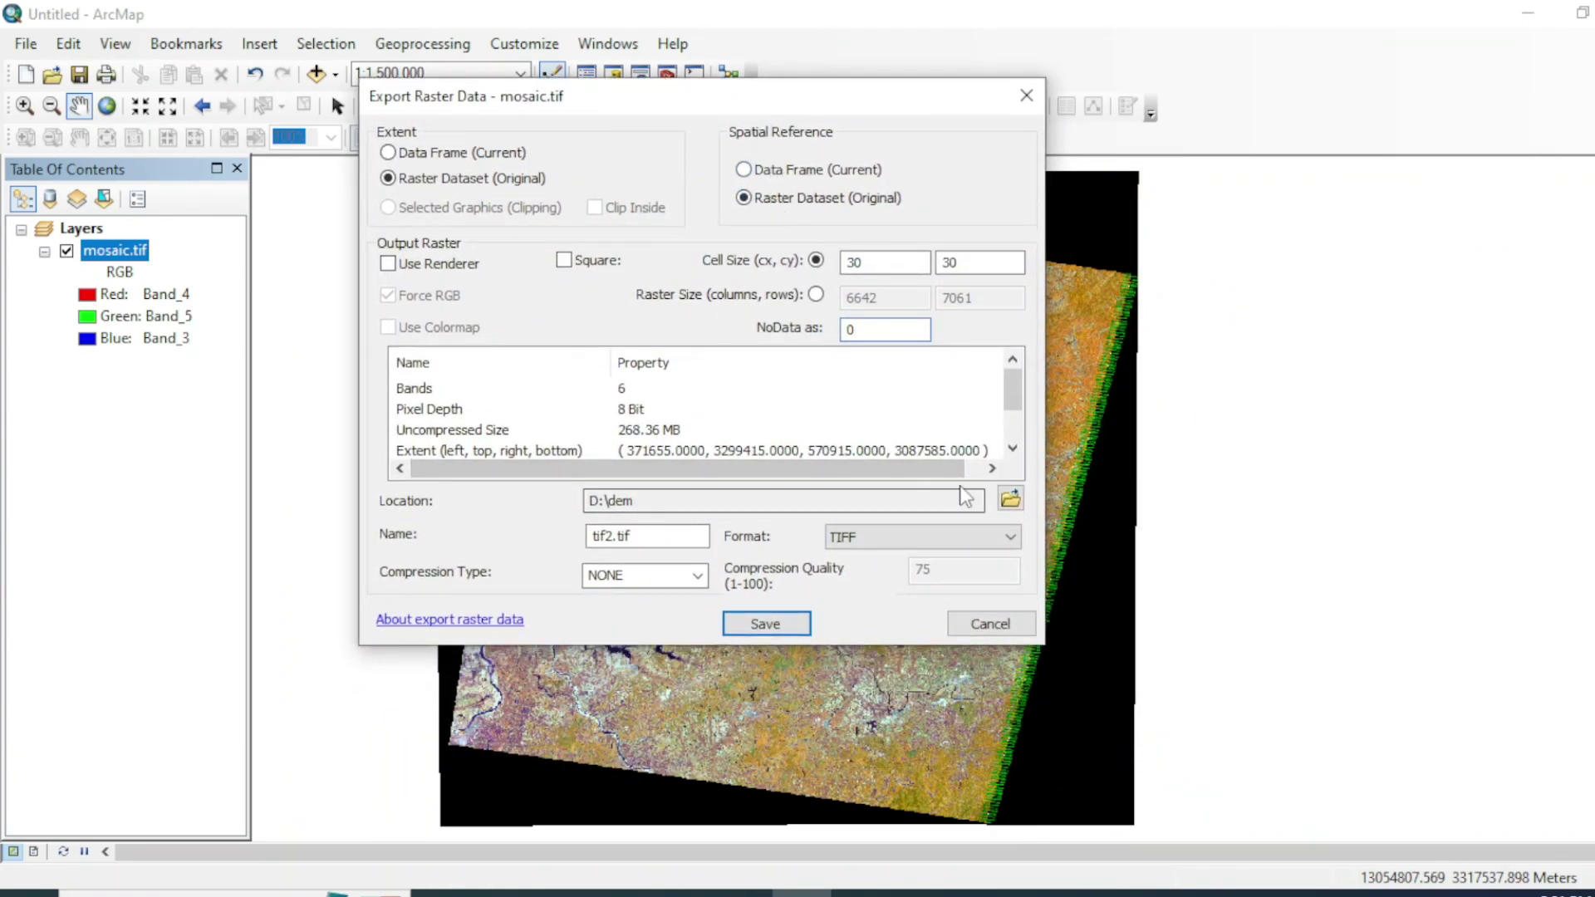
# Step: Export the raster to D:\dem as clearraster.tif and add it to the map as a layer
pyautogui.click(1011, 499)
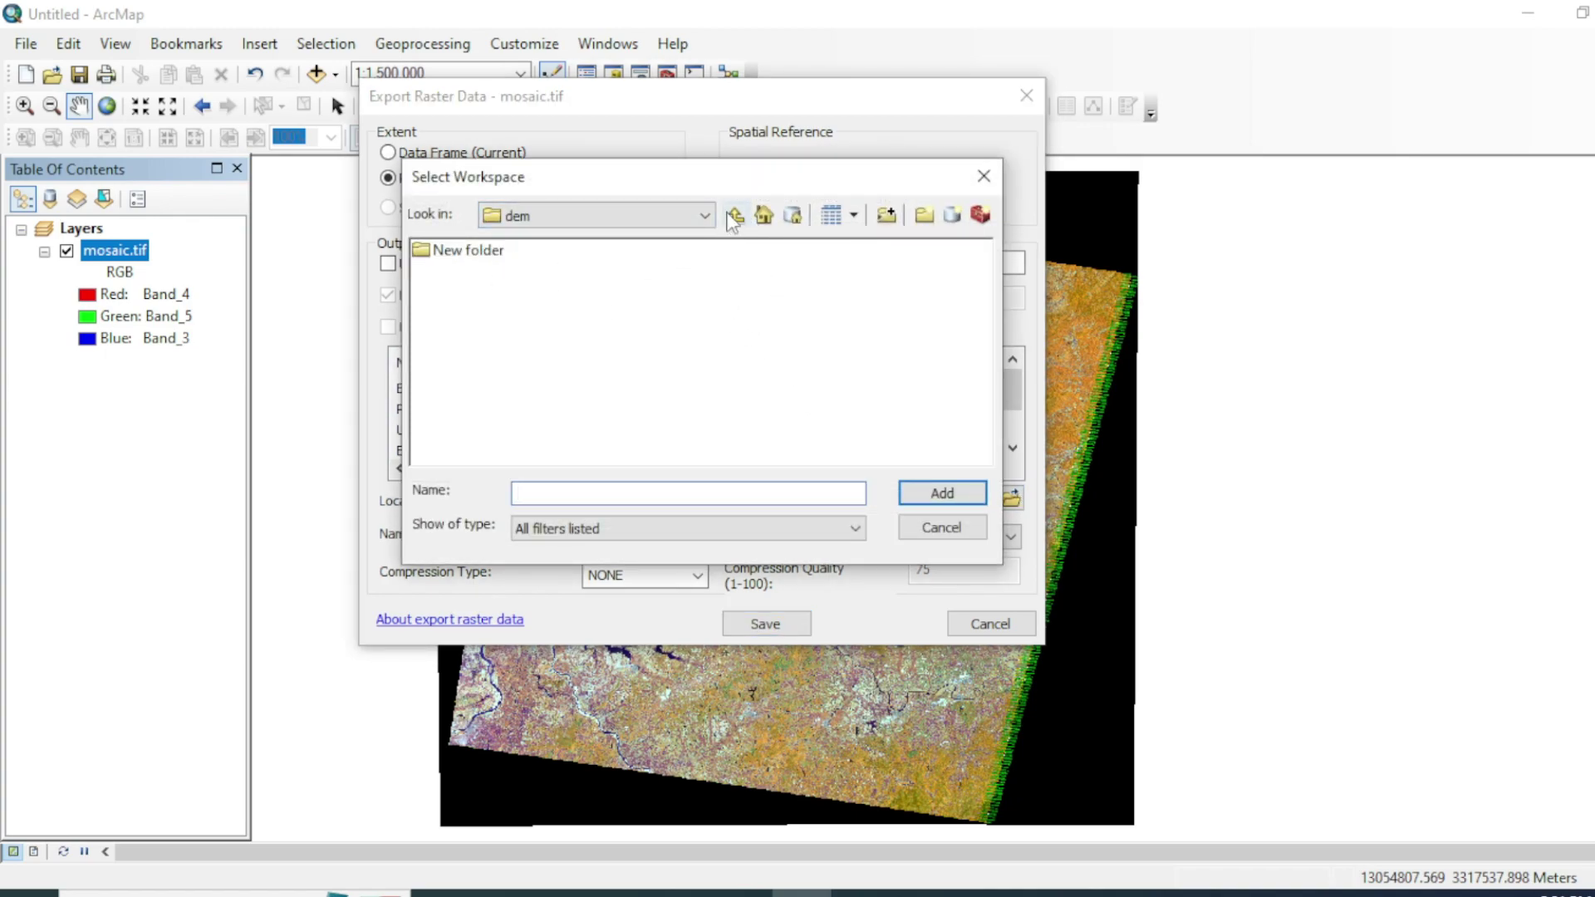
pyautogui.click(735, 216)
pyautogui.click(801, 250)
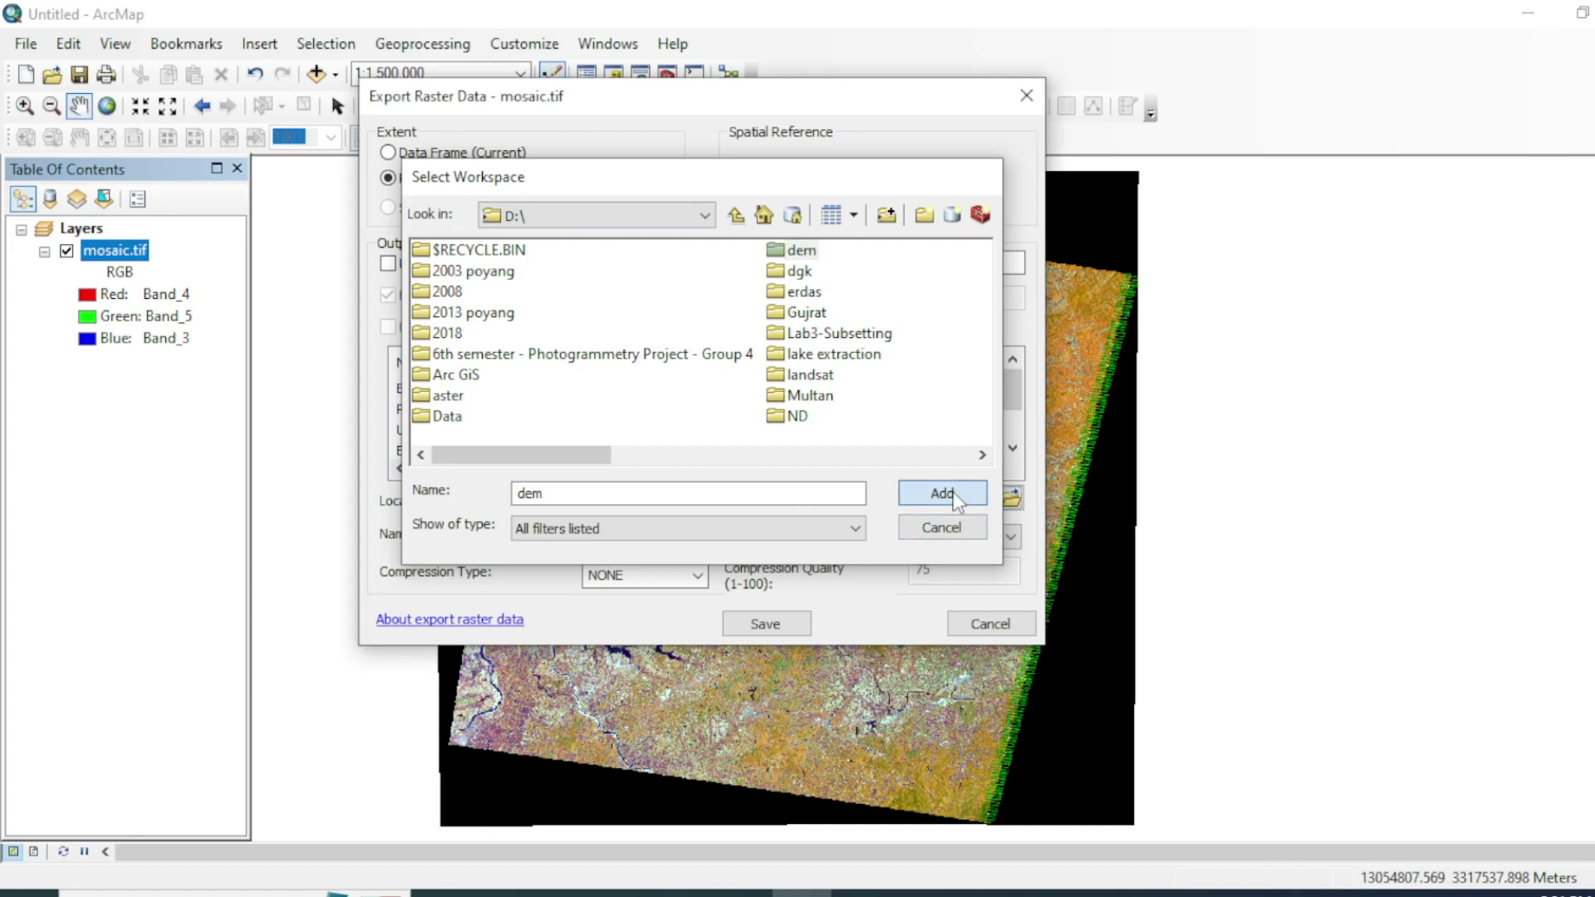
pyautogui.click(954, 493)
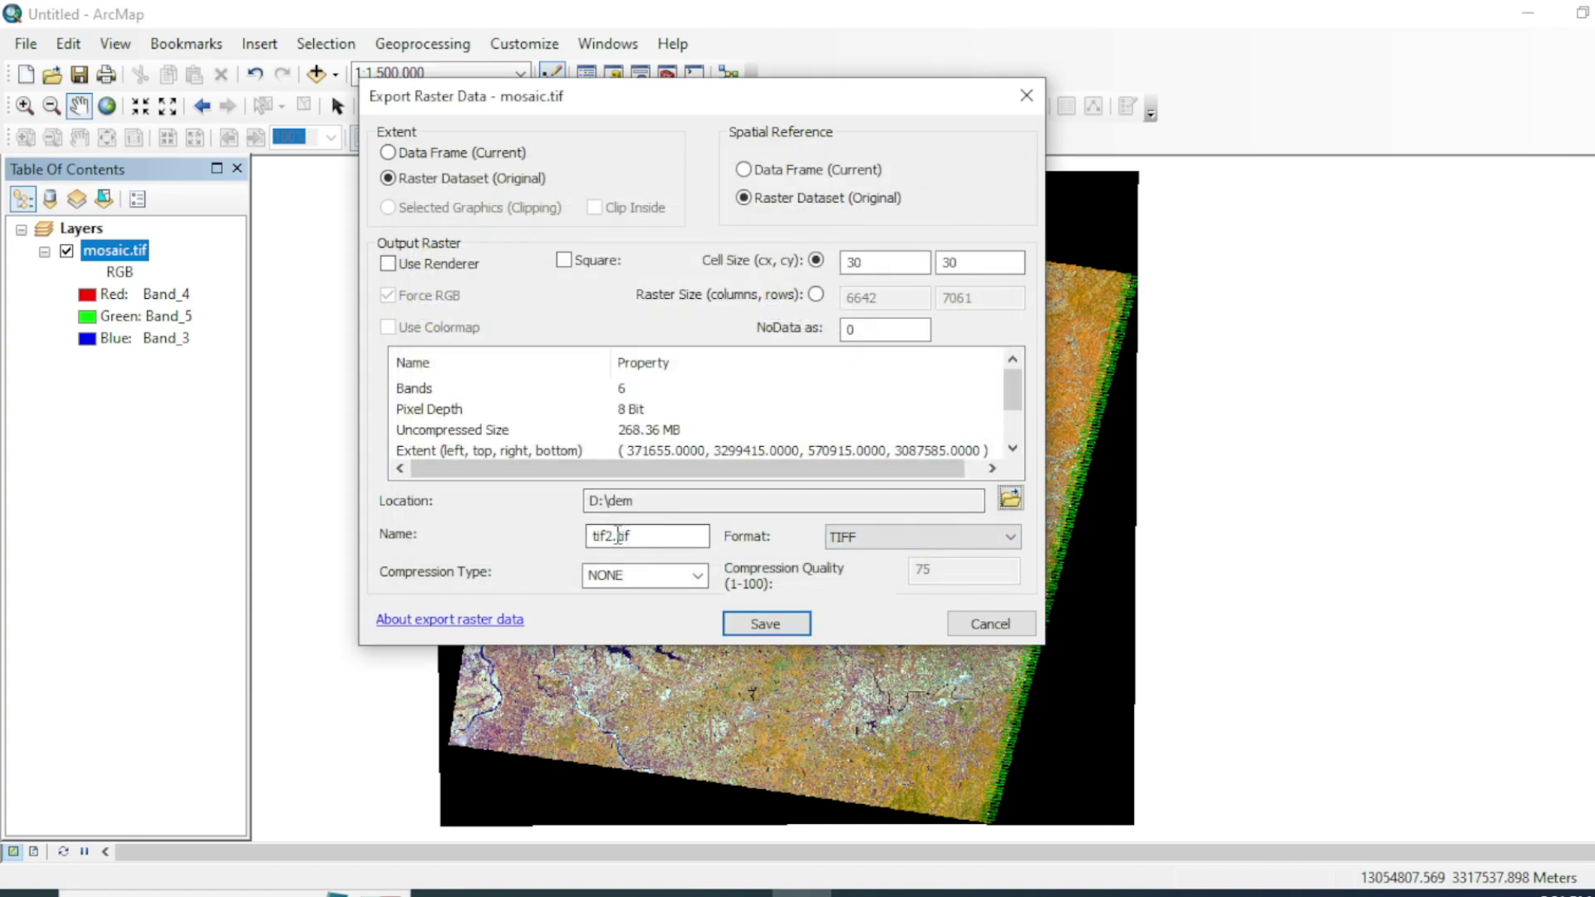
pyautogui.moveTo(615, 535); pyautogui.dragTo(588, 538)
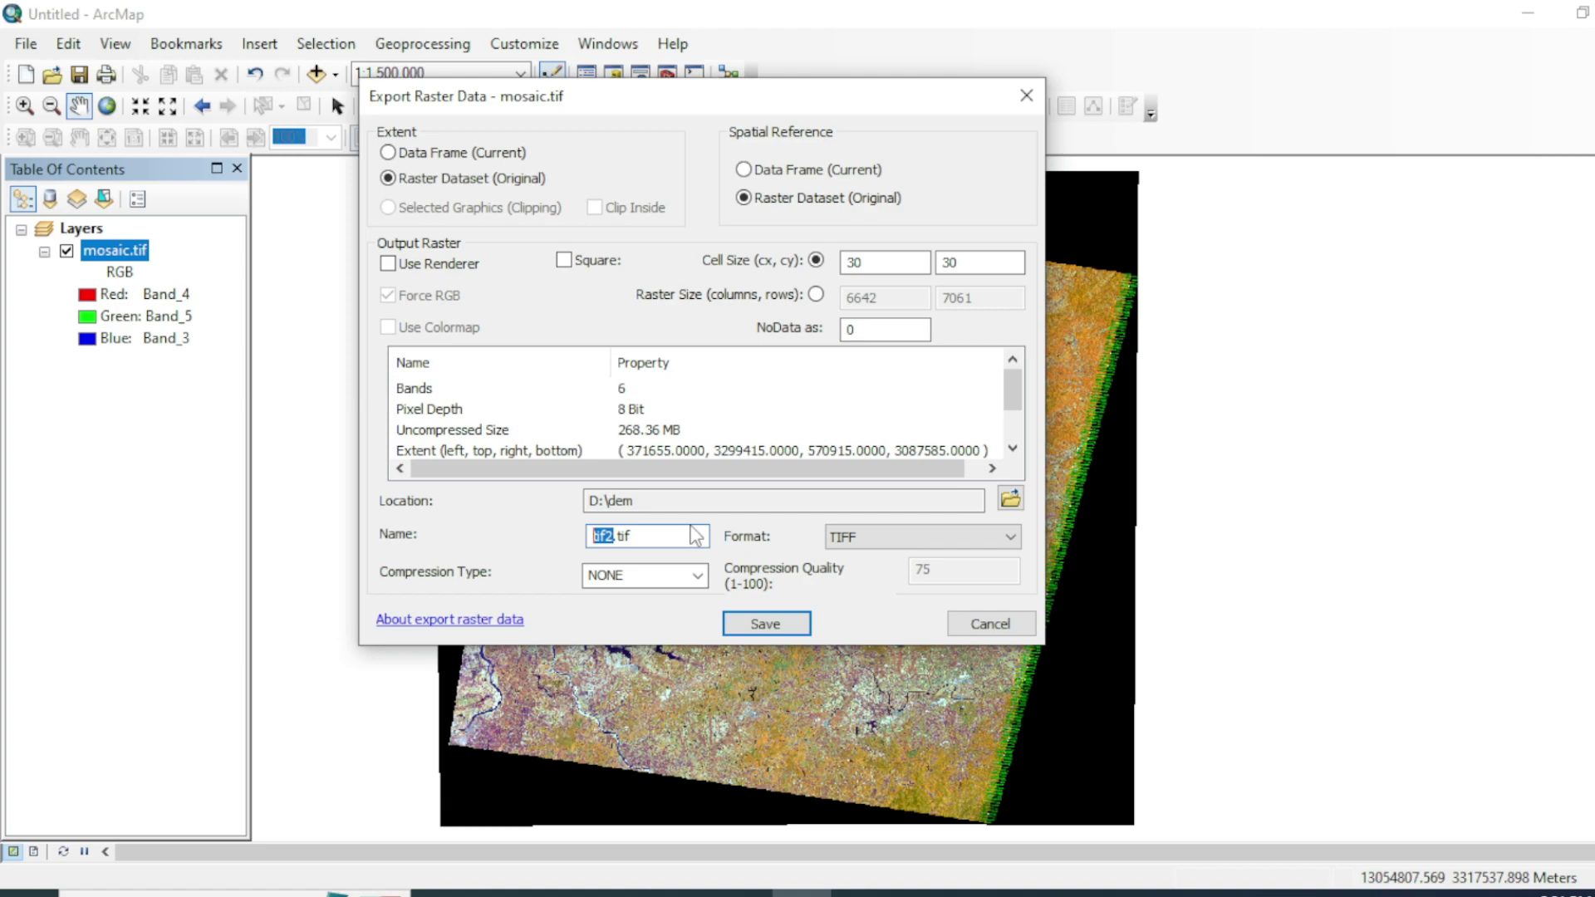
pyautogui.write('clearraster')
pyautogui.click(768, 626)
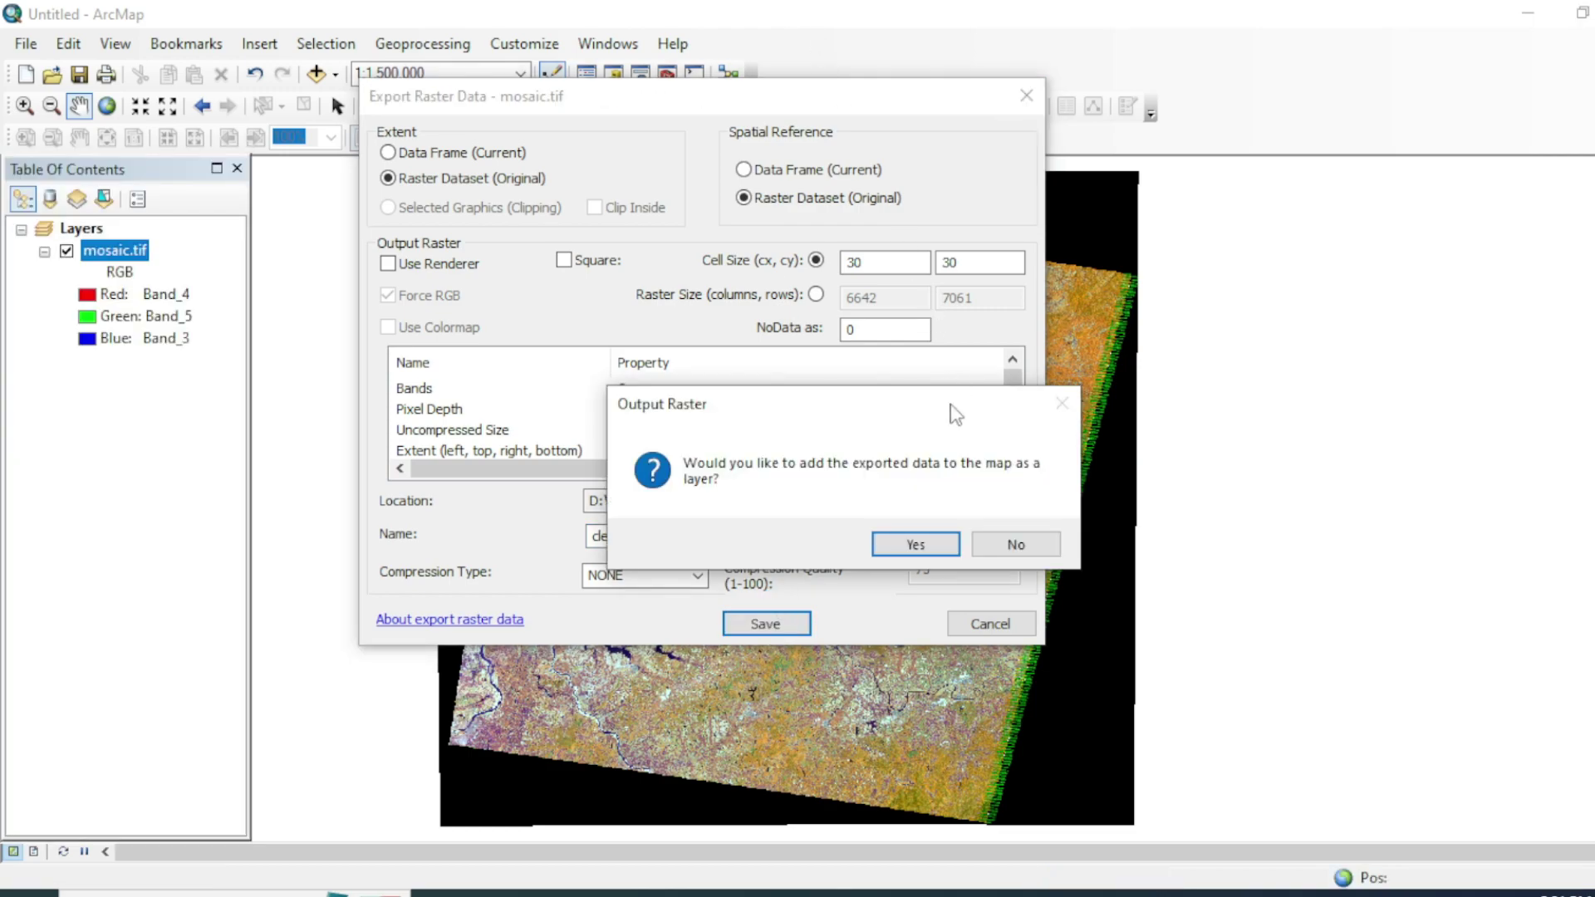
pyautogui.click(916, 543)
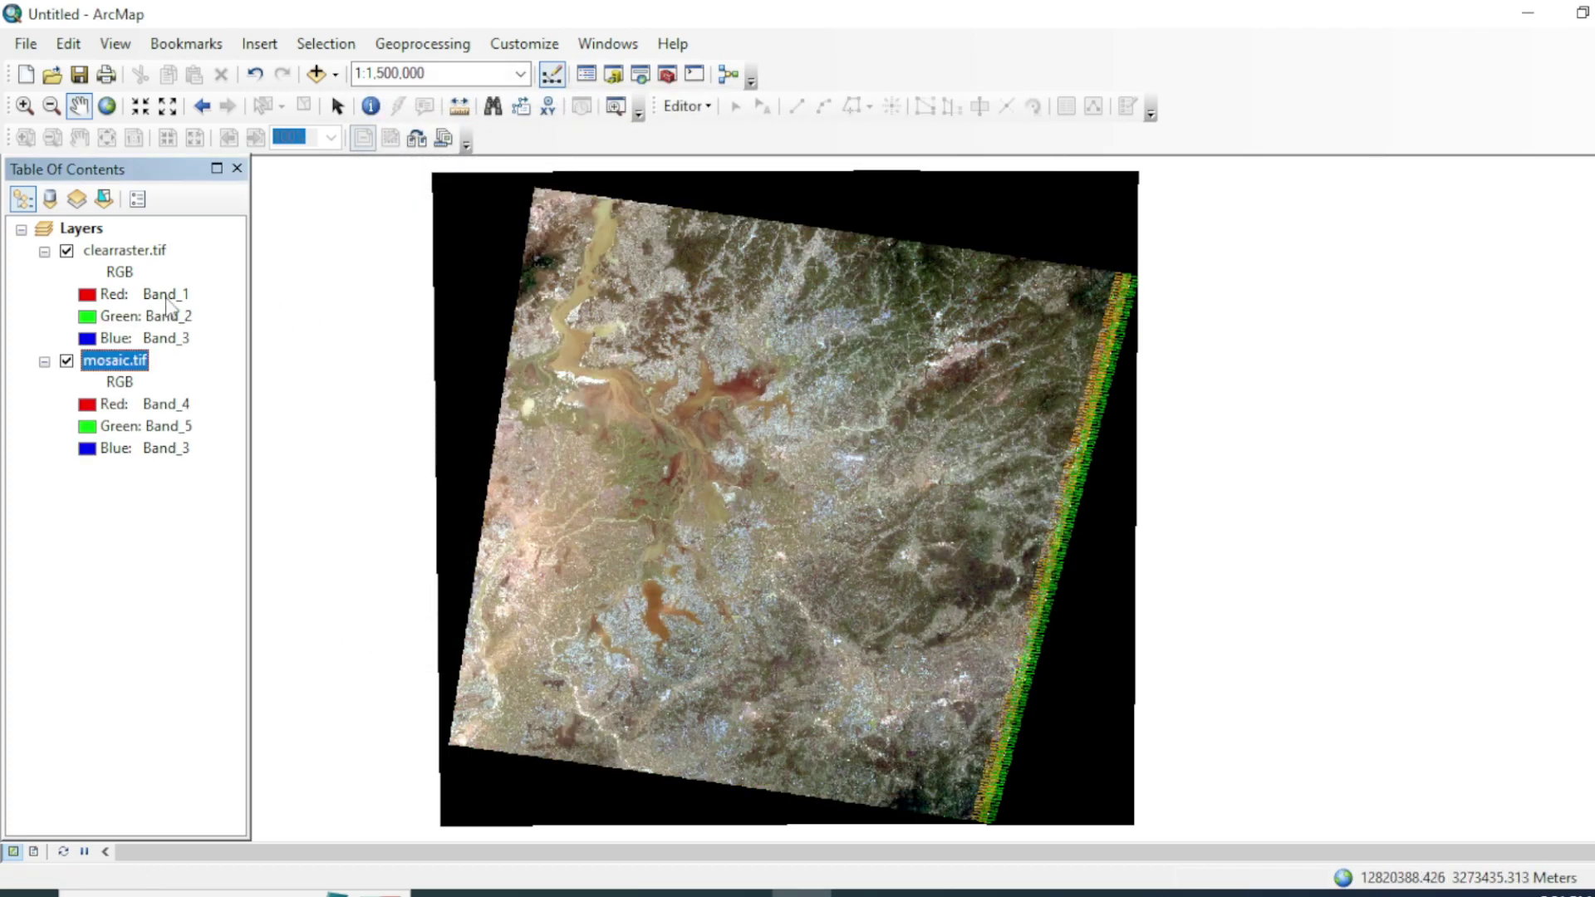
# Step: Remove the mosaic.tif layer and display clearraster.tif with Band_4 as red, Band_5 as green and Band_3 as blue
pyautogui.rightClick(80, 368)
pyautogui.click(133, 403)
pyautogui.click(88, 295)
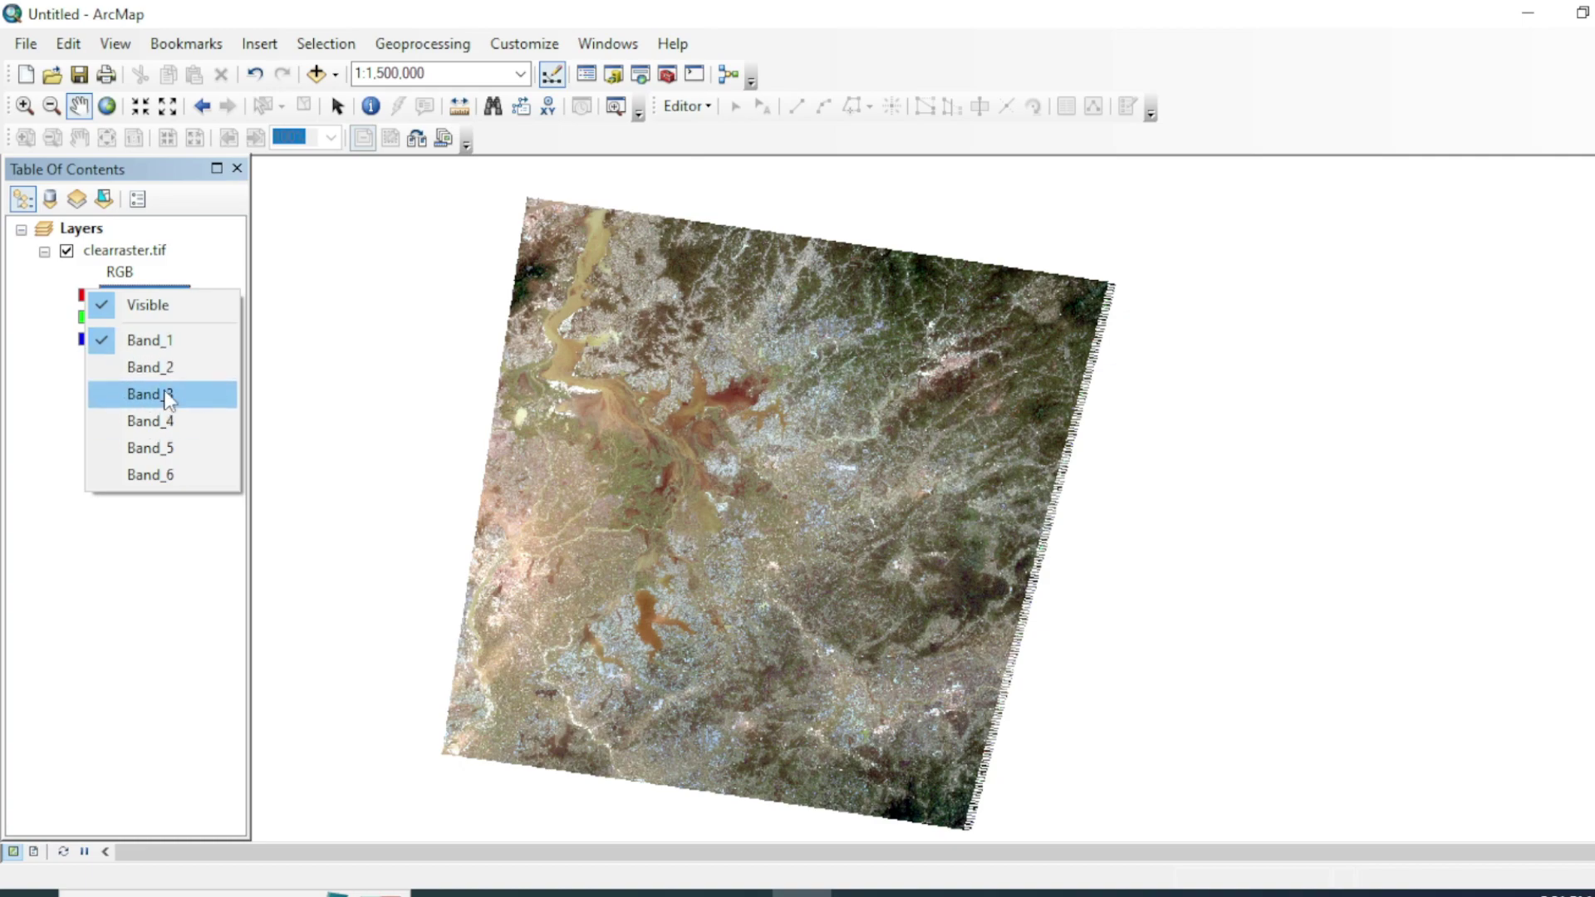
pyautogui.click(169, 423)
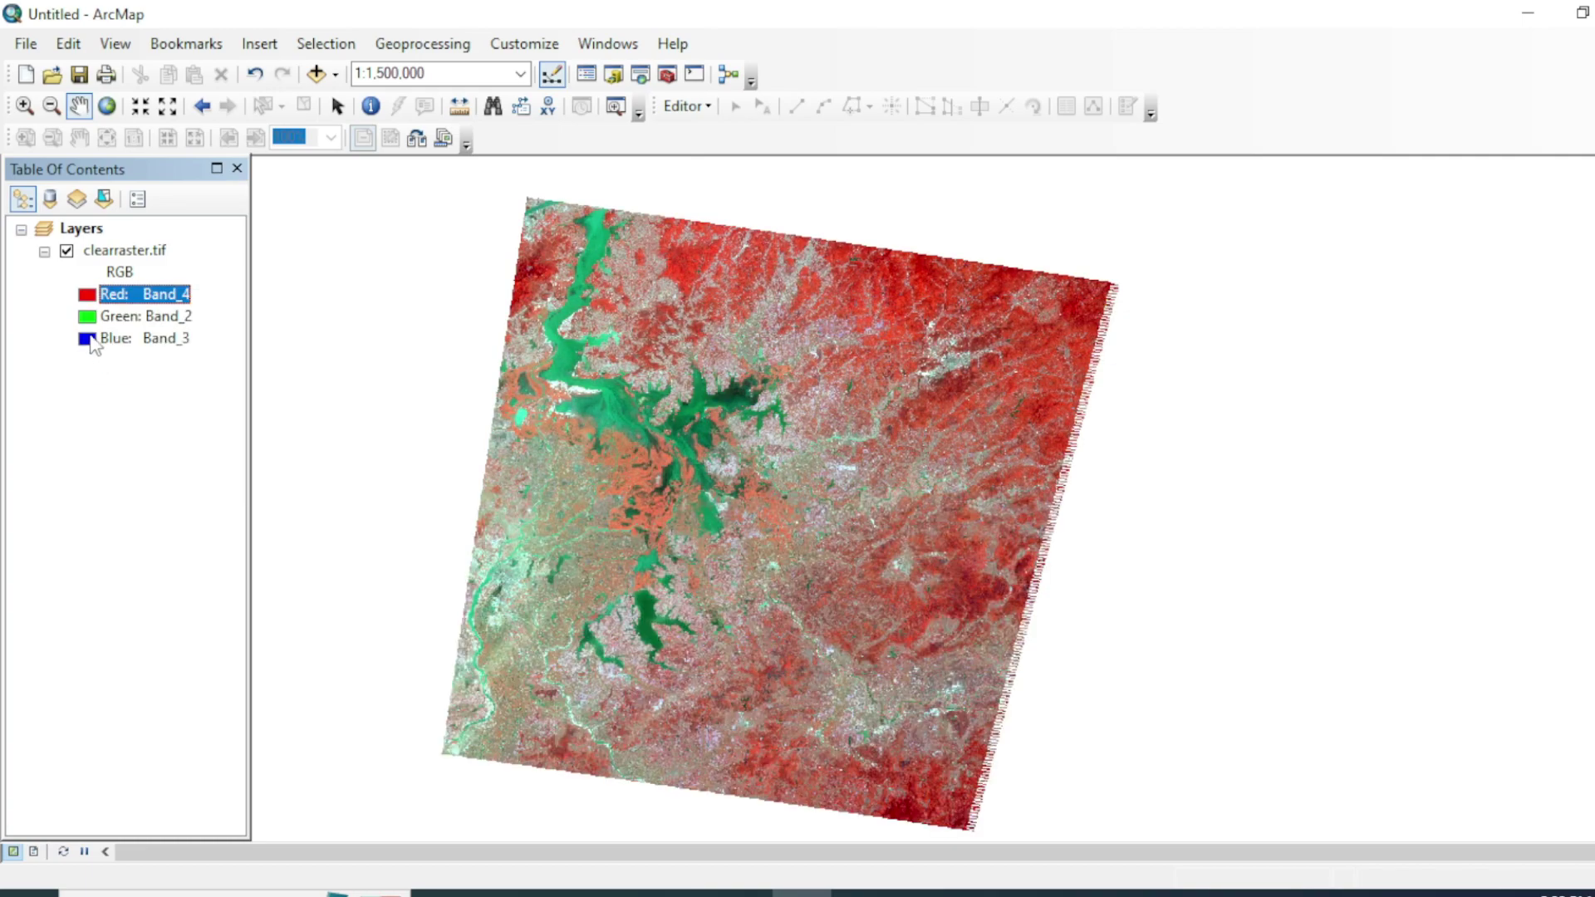
pyautogui.click(86, 316)
pyautogui.click(150, 478)
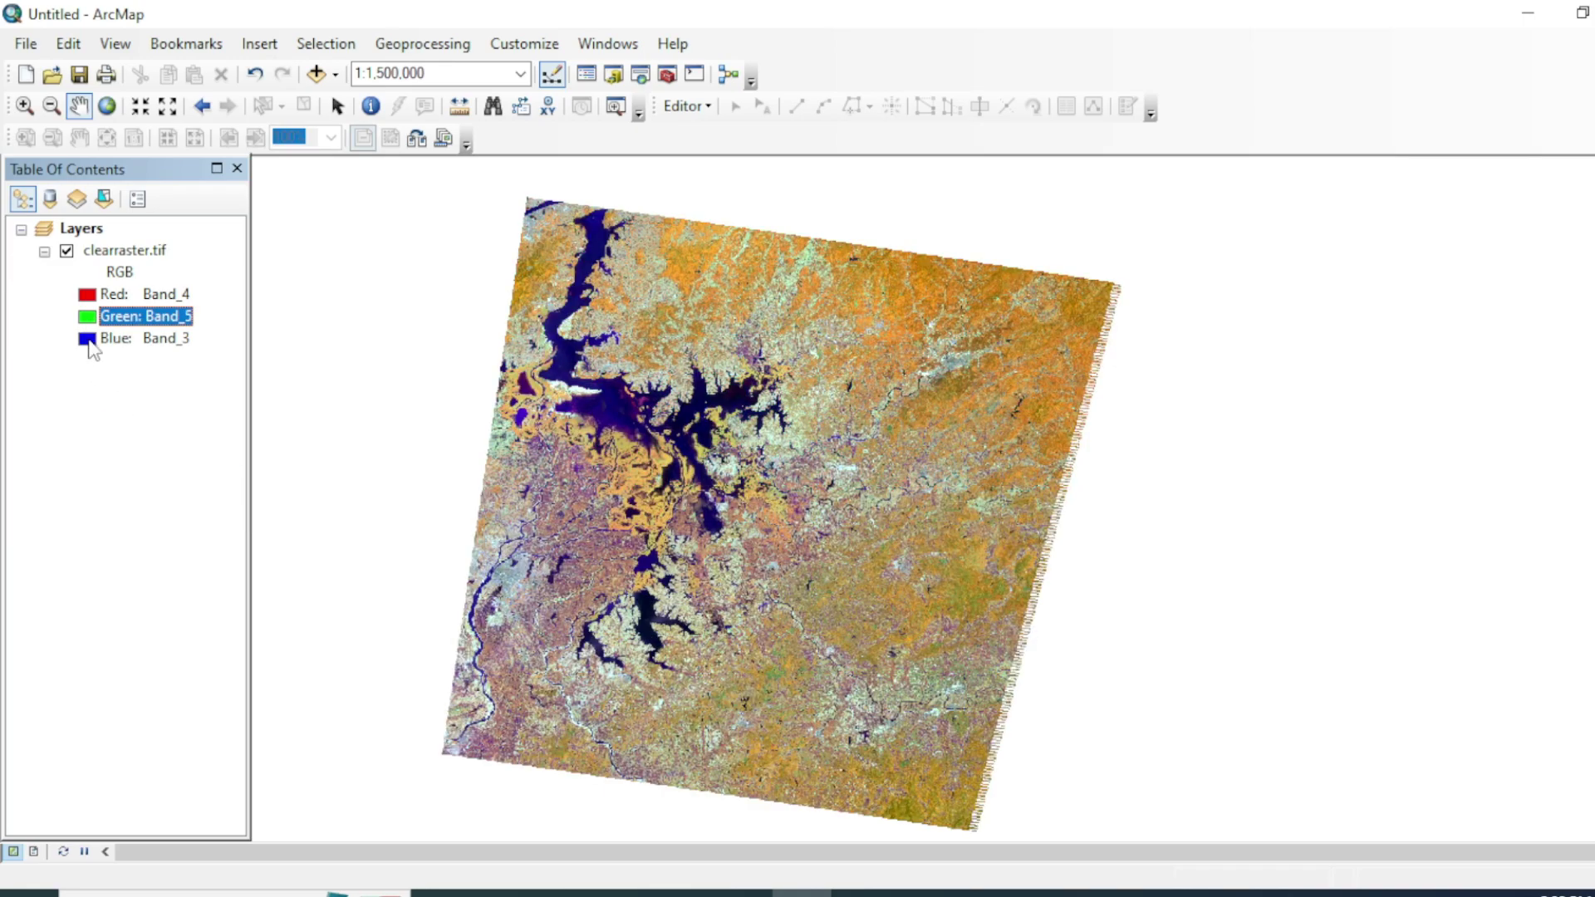
pyautogui.click(87, 338)
pyautogui.click(165, 447)
pyautogui.moveTo(645, 479); pyautogui.dragTo(730, 475)
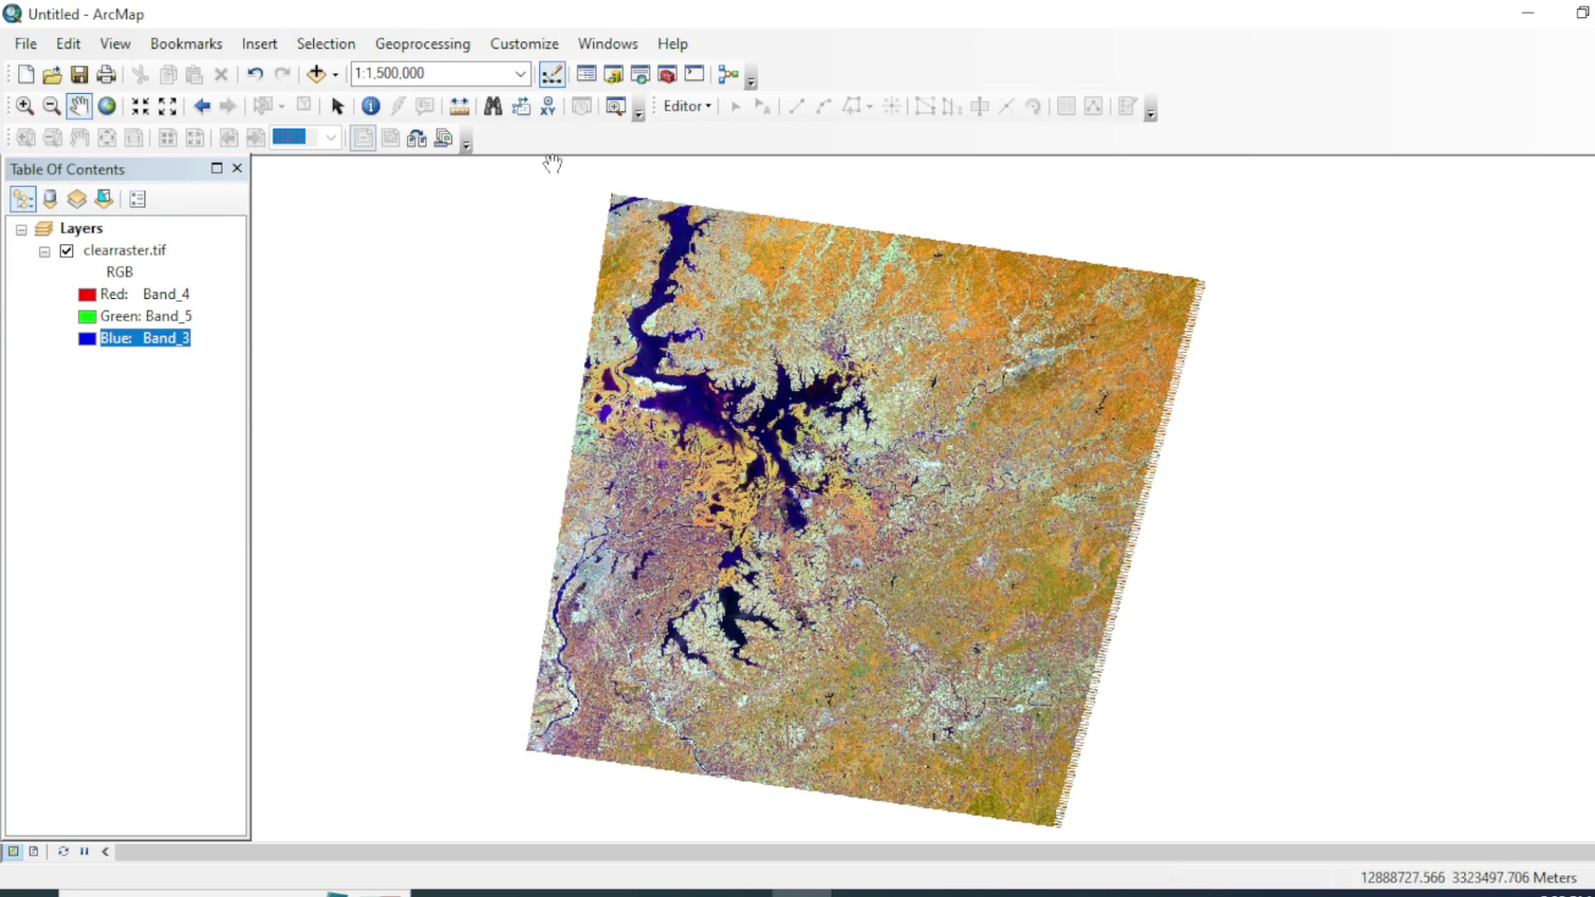